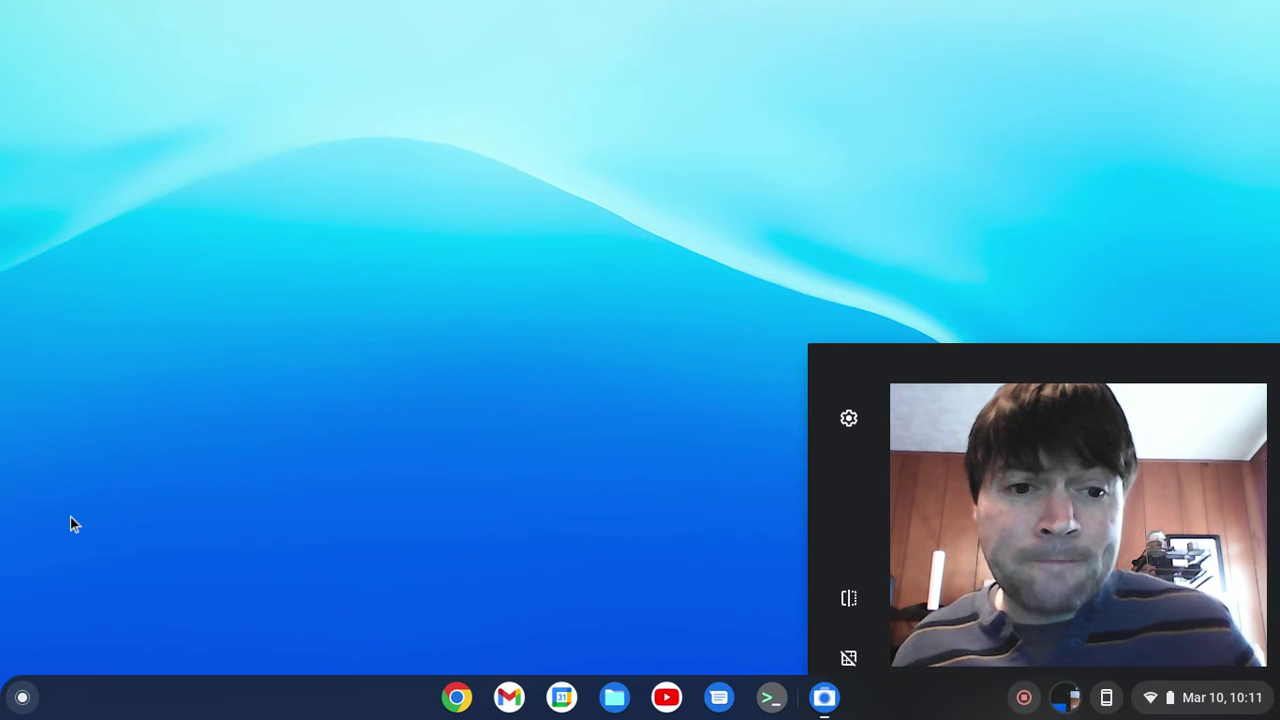
# - In the Linux terminal, install remmina and remmina-plugin-rdp with sudo apt, confirming with y
pyautogui.click(771, 697)
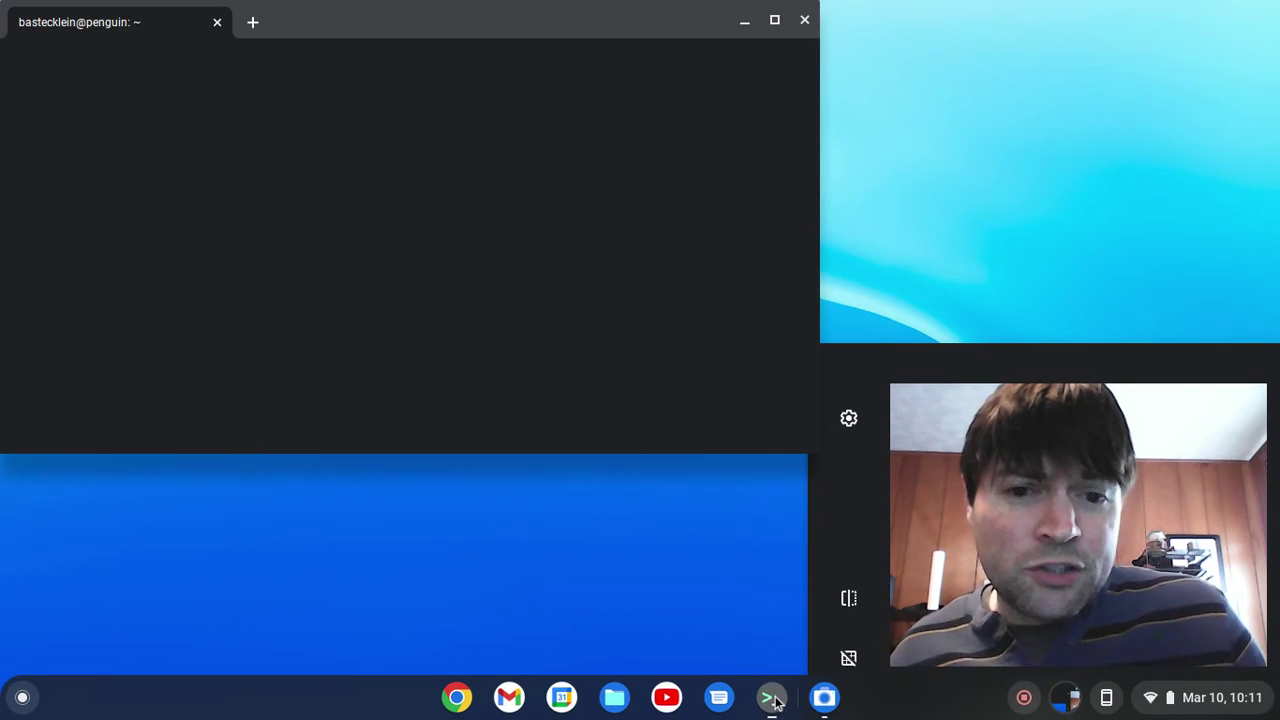
pyautogui.moveTo(399, 43); pyautogui.dragTo(369, 40)
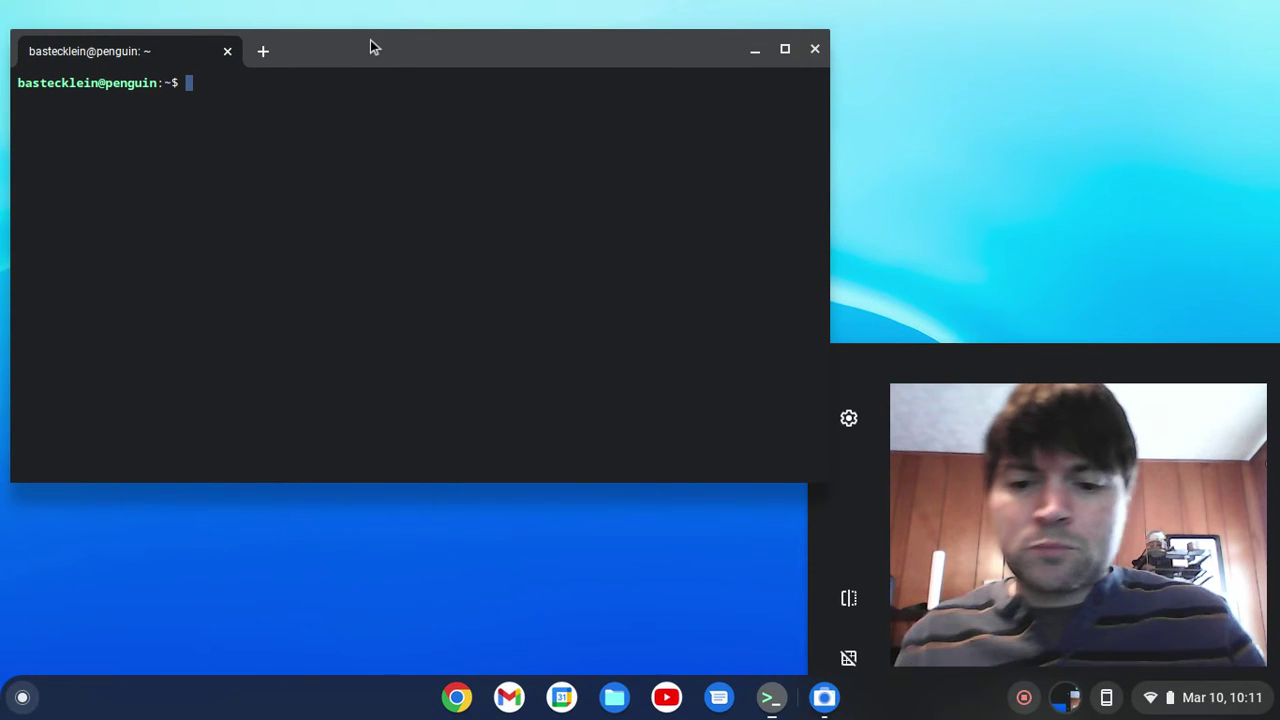
pyautogui.write('sudo apt ')
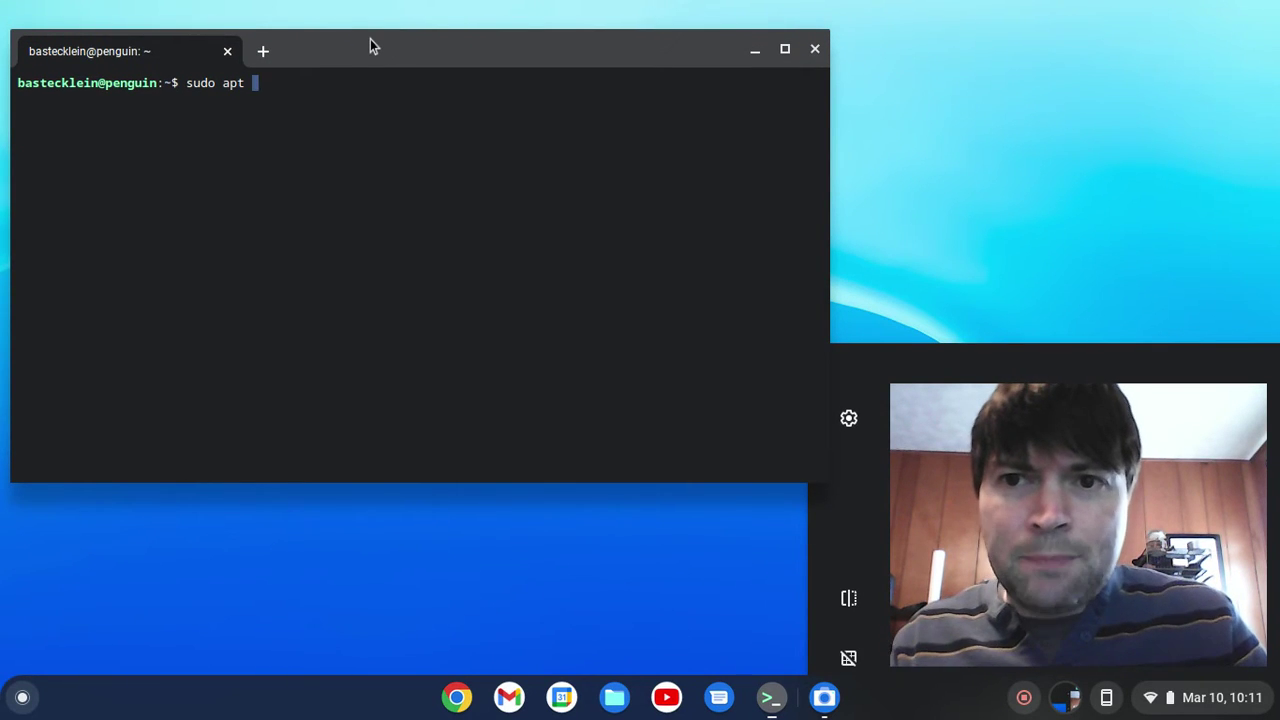
pyautogui.write('install re')
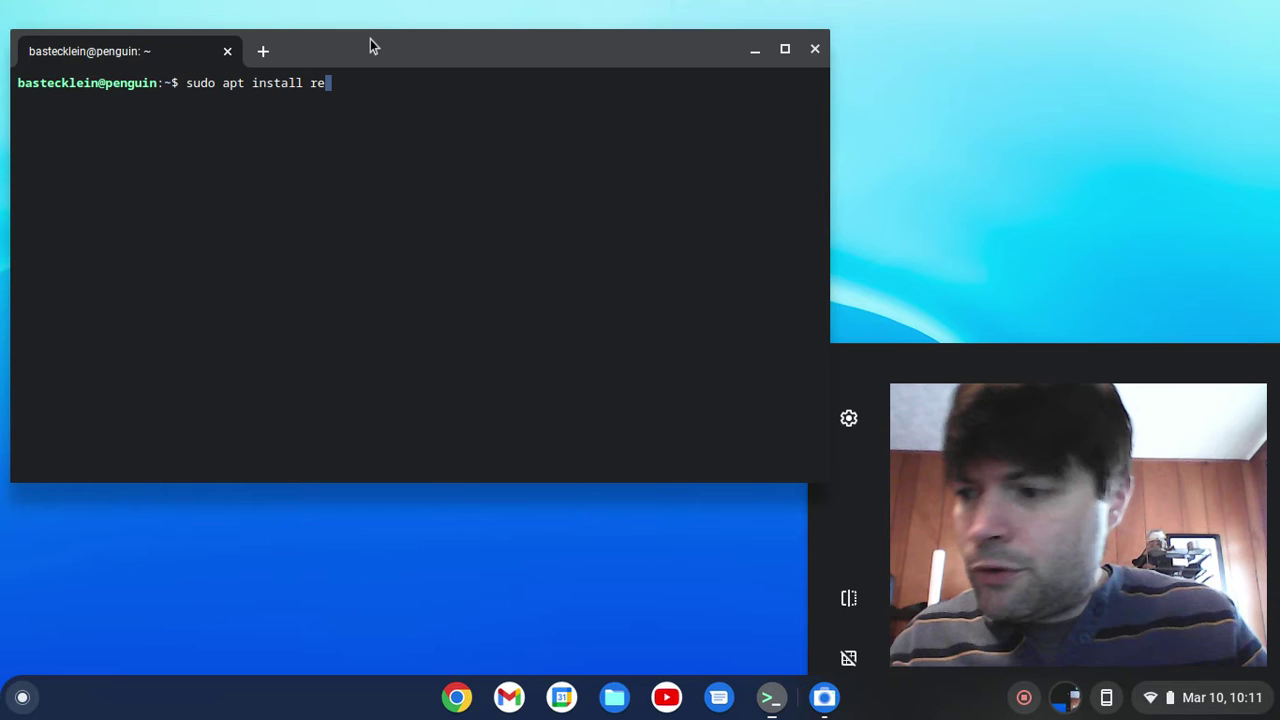
pyautogui.write('mmina ')
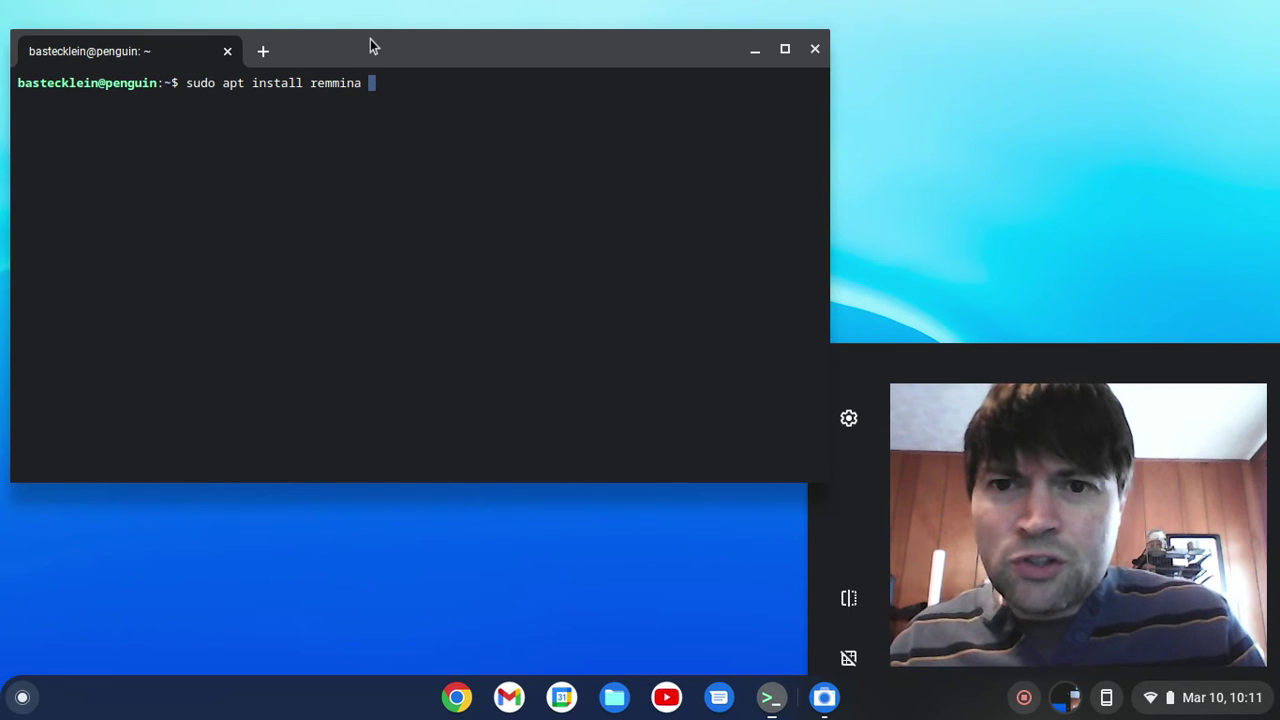
pyautogui.write('remmina-')
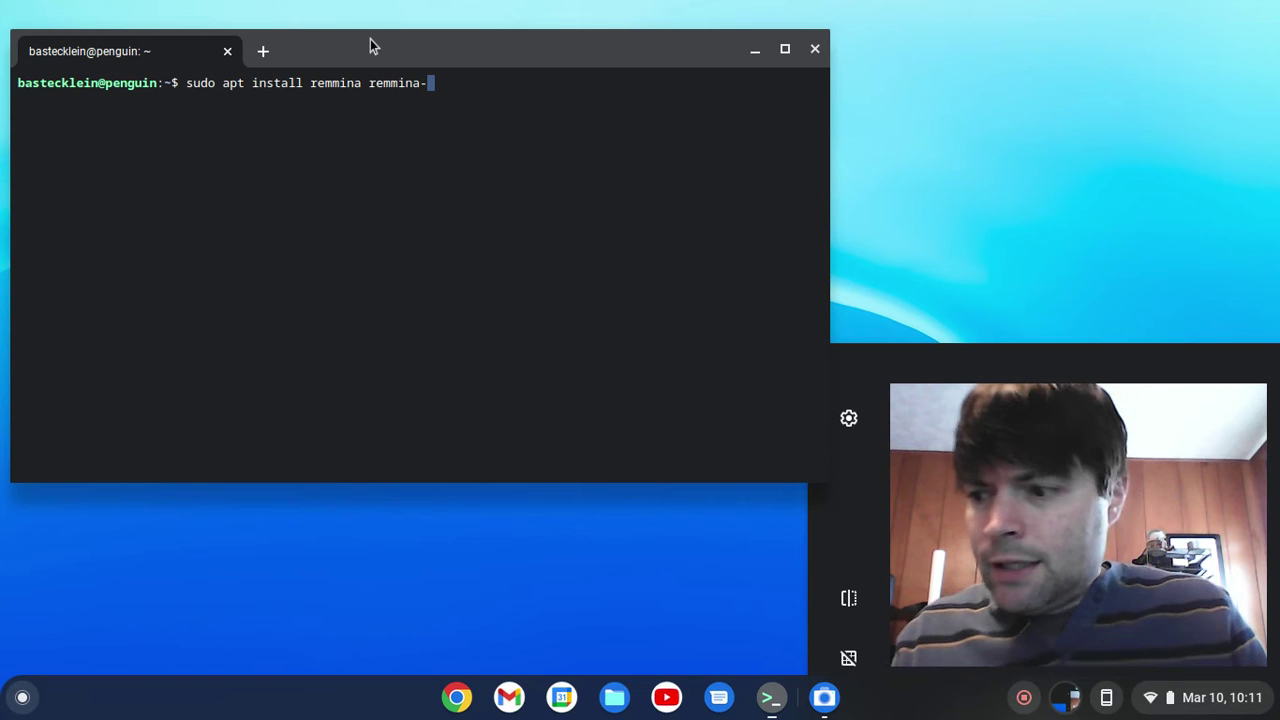
pyautogui.write('plugin-r')
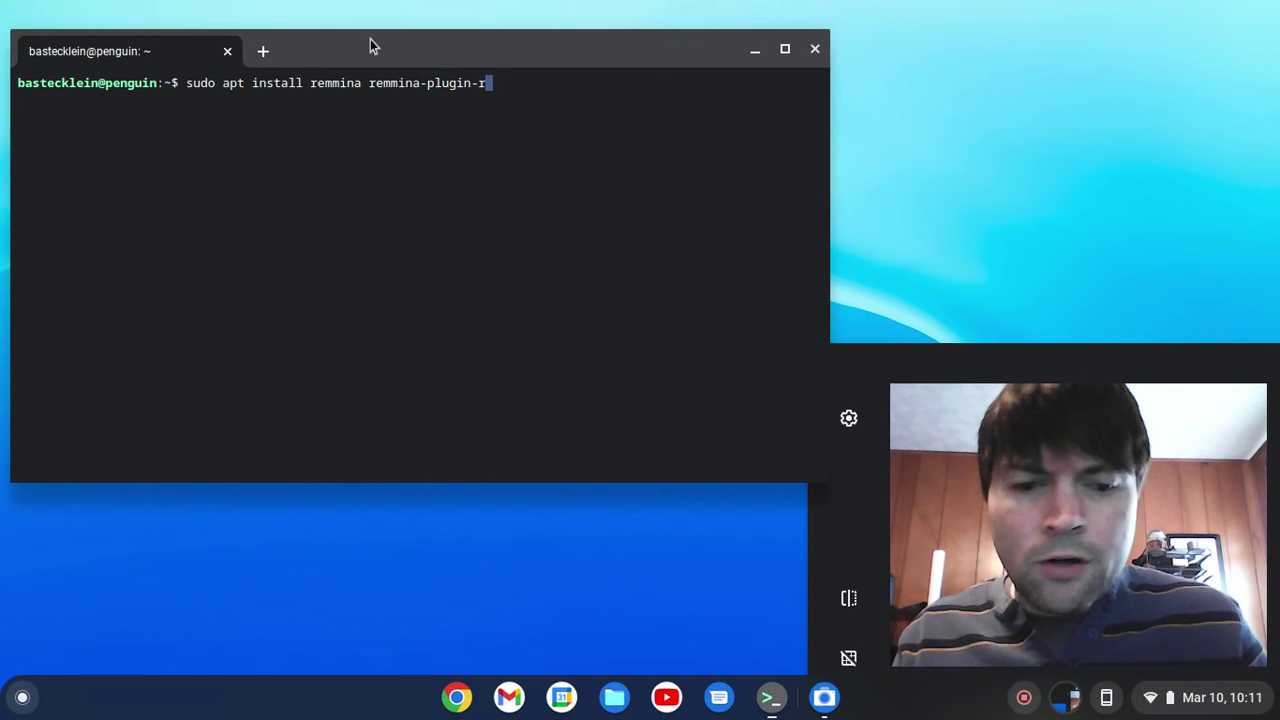
pyautogui.write('dp')
pyautogui.press('Return')
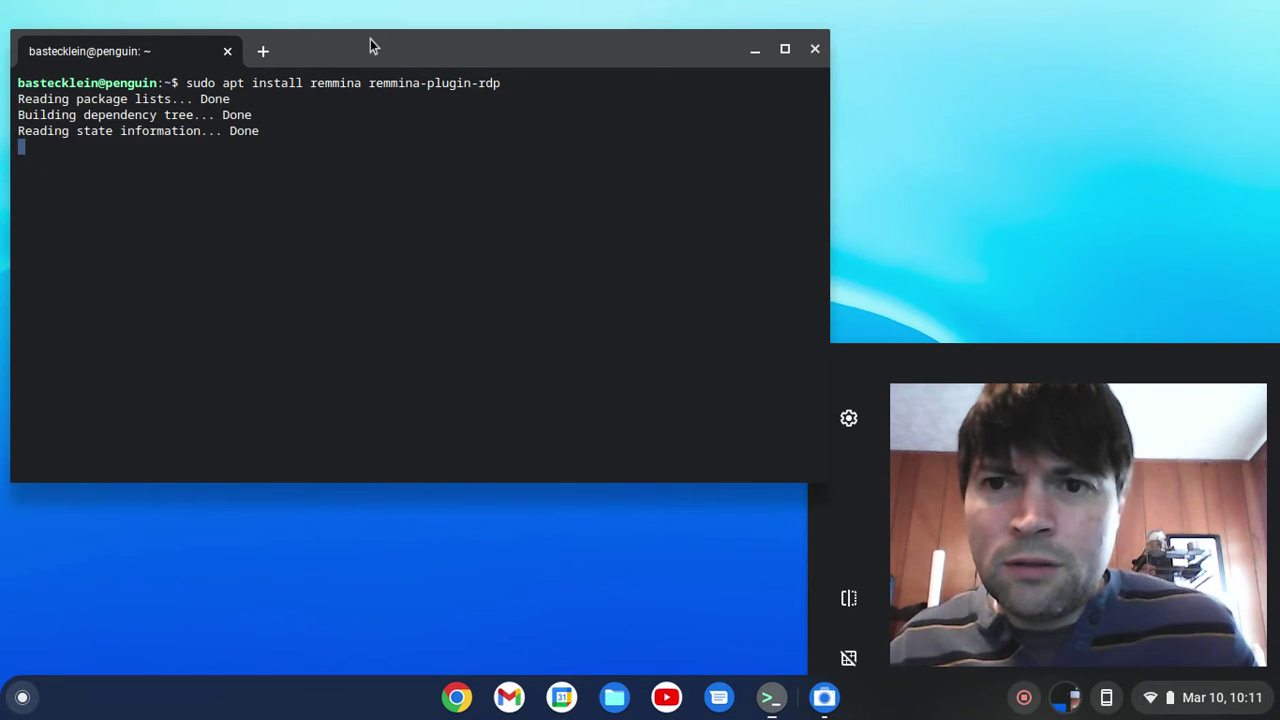
pyautogui.write('y')
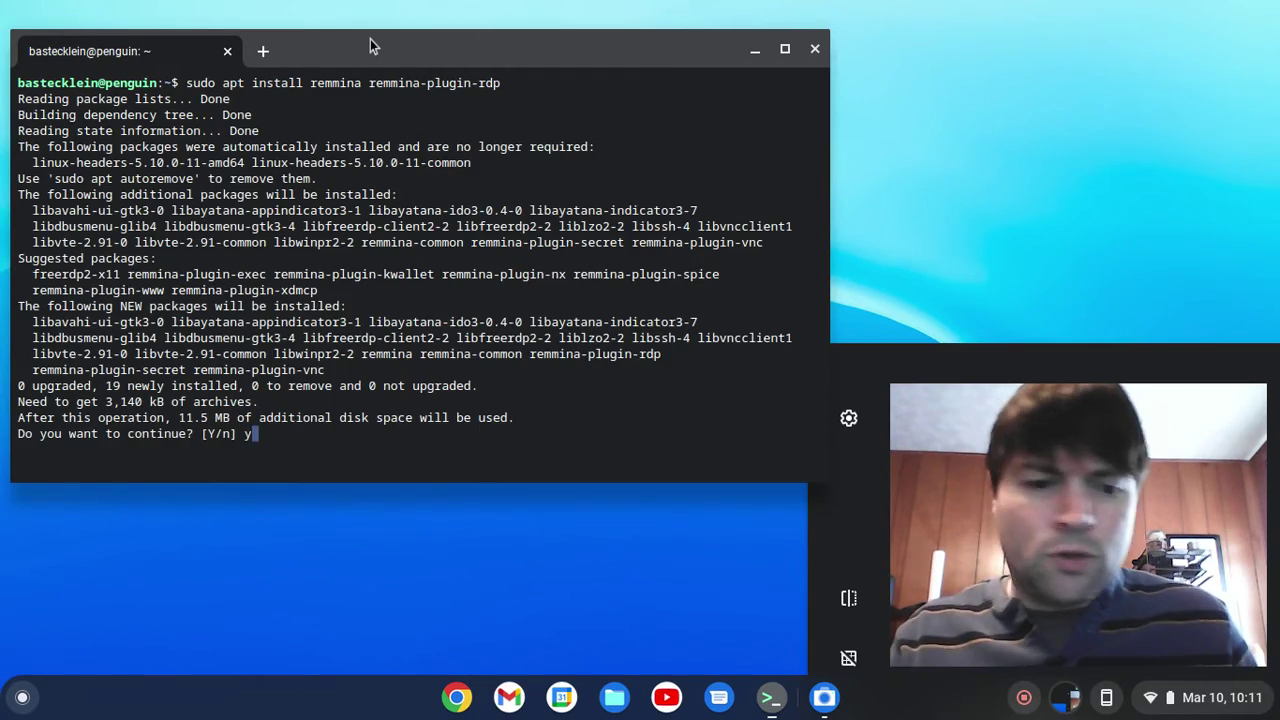
pyautogui.press('Return')
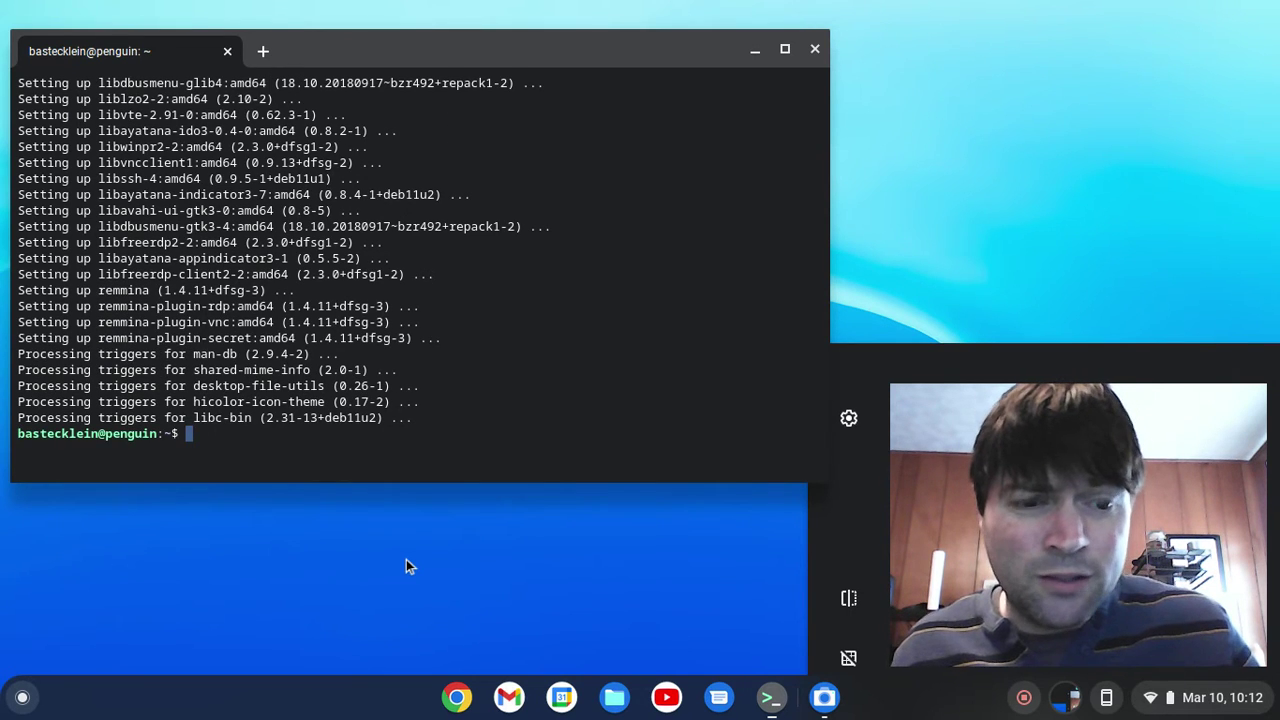
# - Launch Remmina from the Linux apps folder in the launcher
pyautogui.click(22, 697)
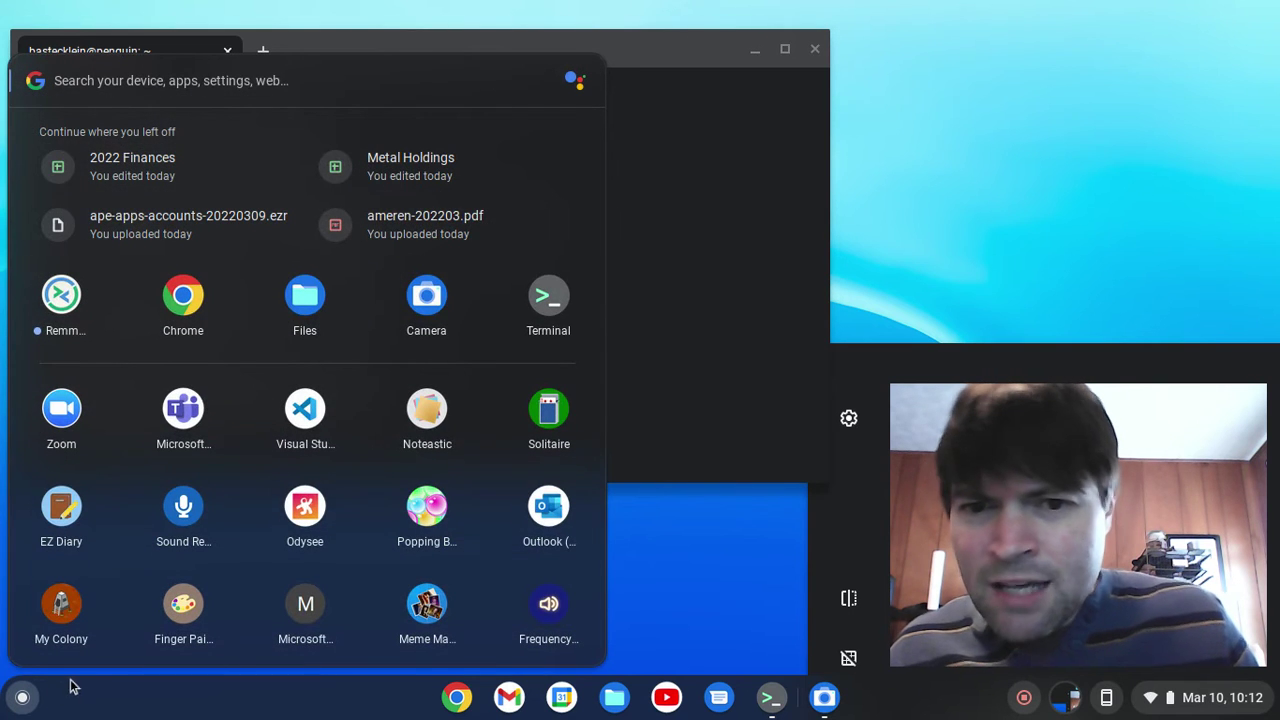
pyautogui.scroll(-3, 63, 660)
pyautogui.scroll(-3, 63, 650)
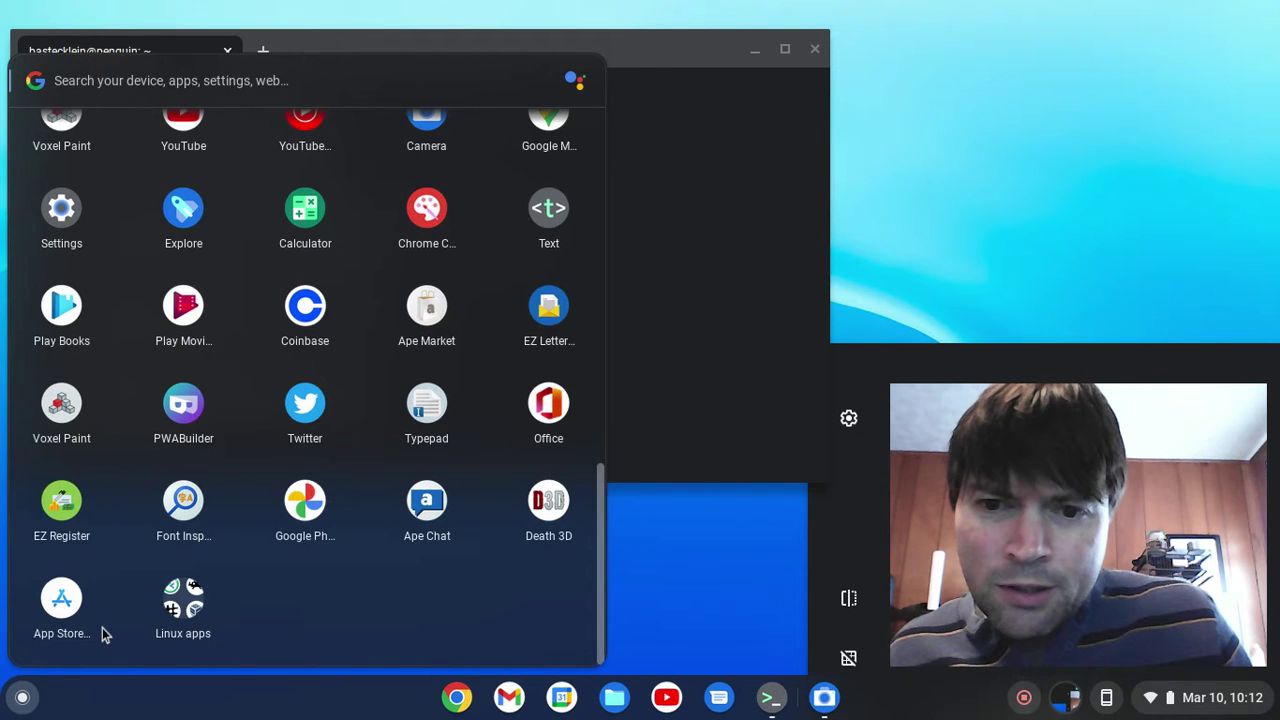
pyautogui.click(186, 600)
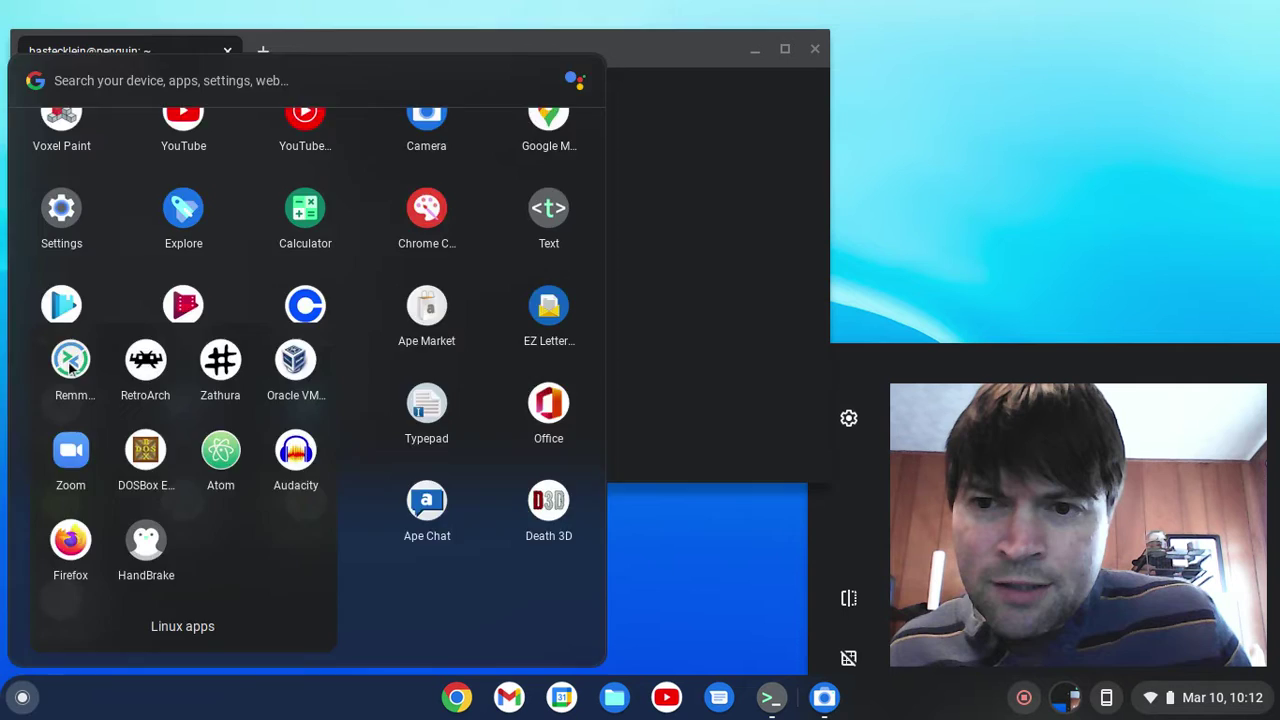
pyautogui.click(68, 362)
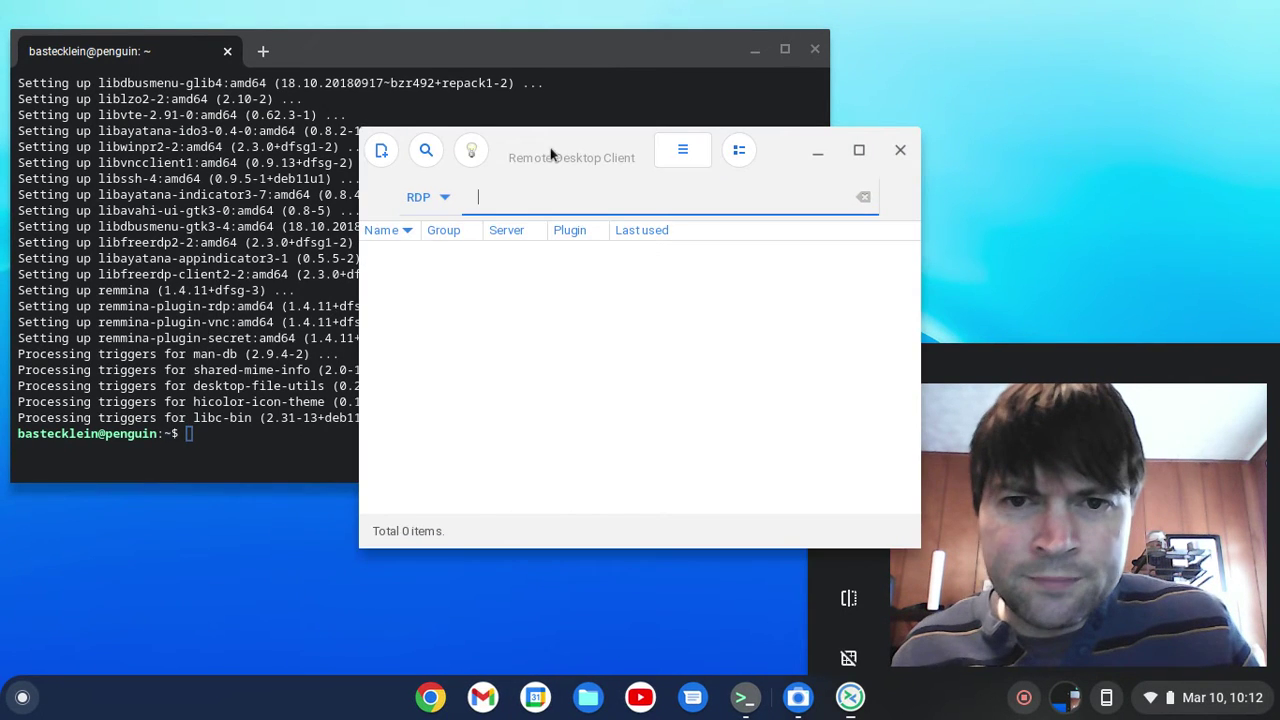
pyautogui.moveTo(540, 155); pyautogui.dragTo(258, 195)
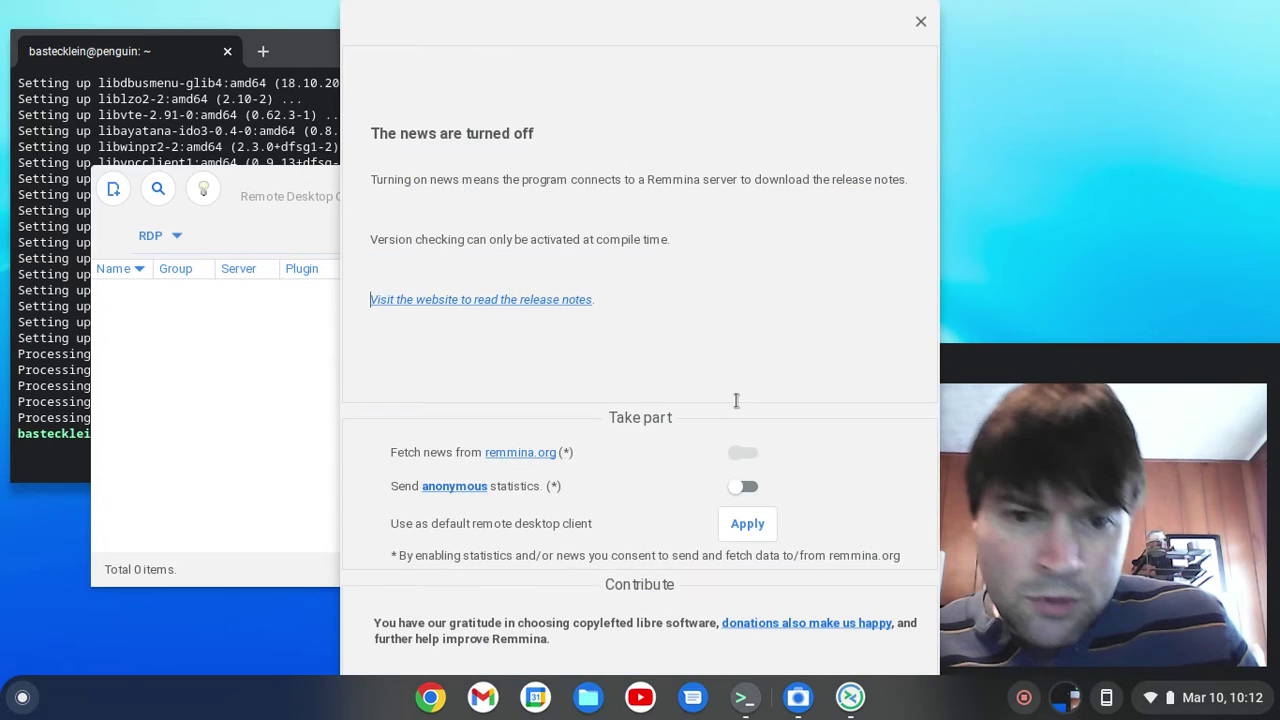
# - Dismiss Remmina's news notice and start a new RDP connection profile
pyautogui.click(921, 21)
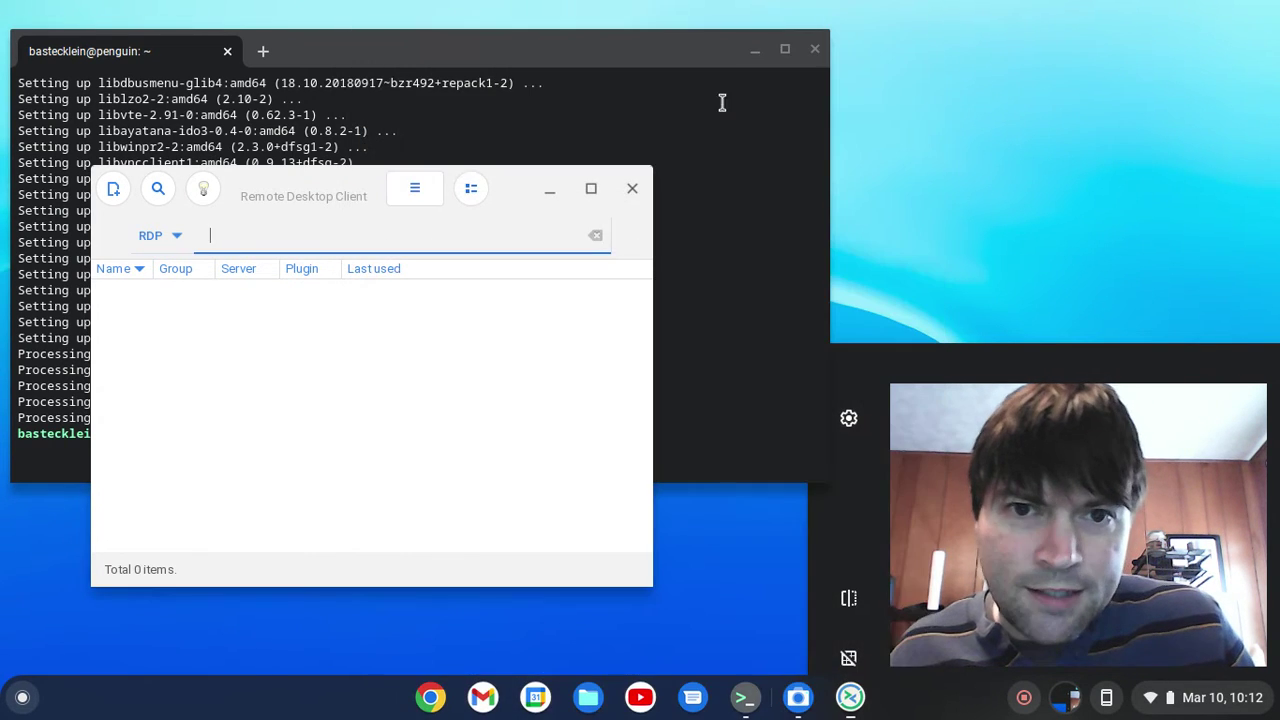
pyautogui.click(113, 190)
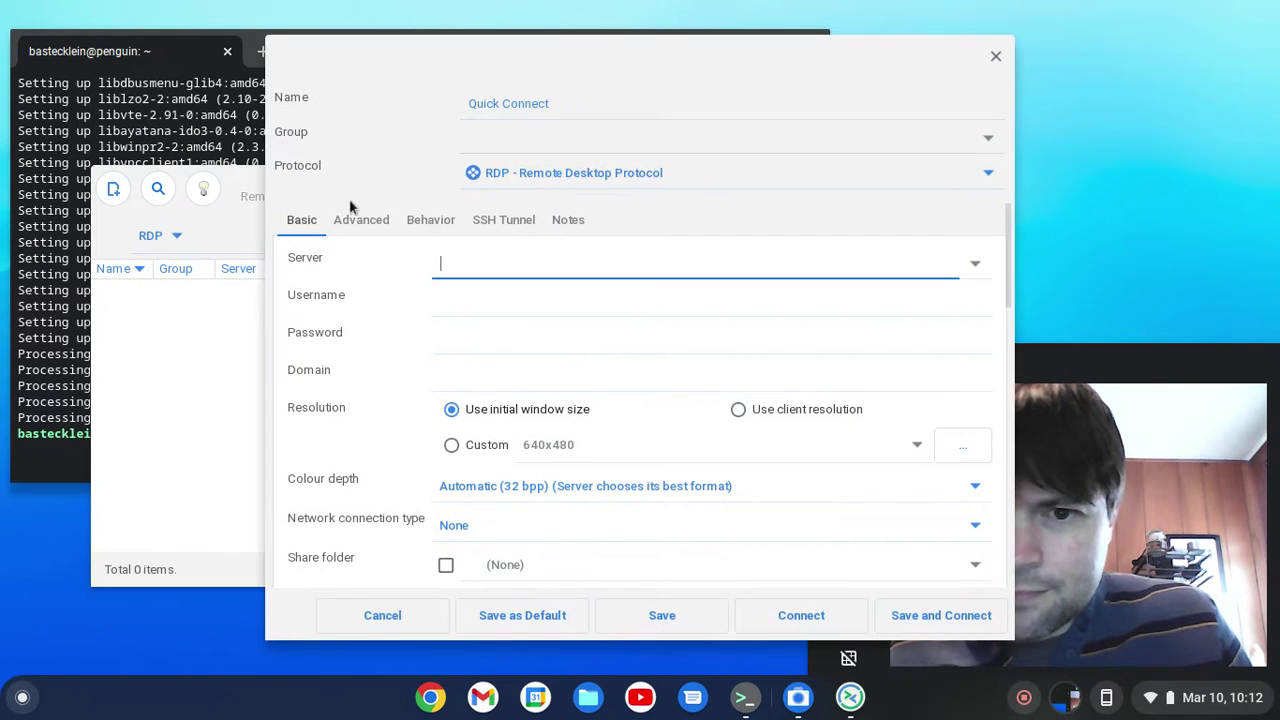
pyautogui.moveTo(414, 63); pyautogui.dragTo(216, 77)
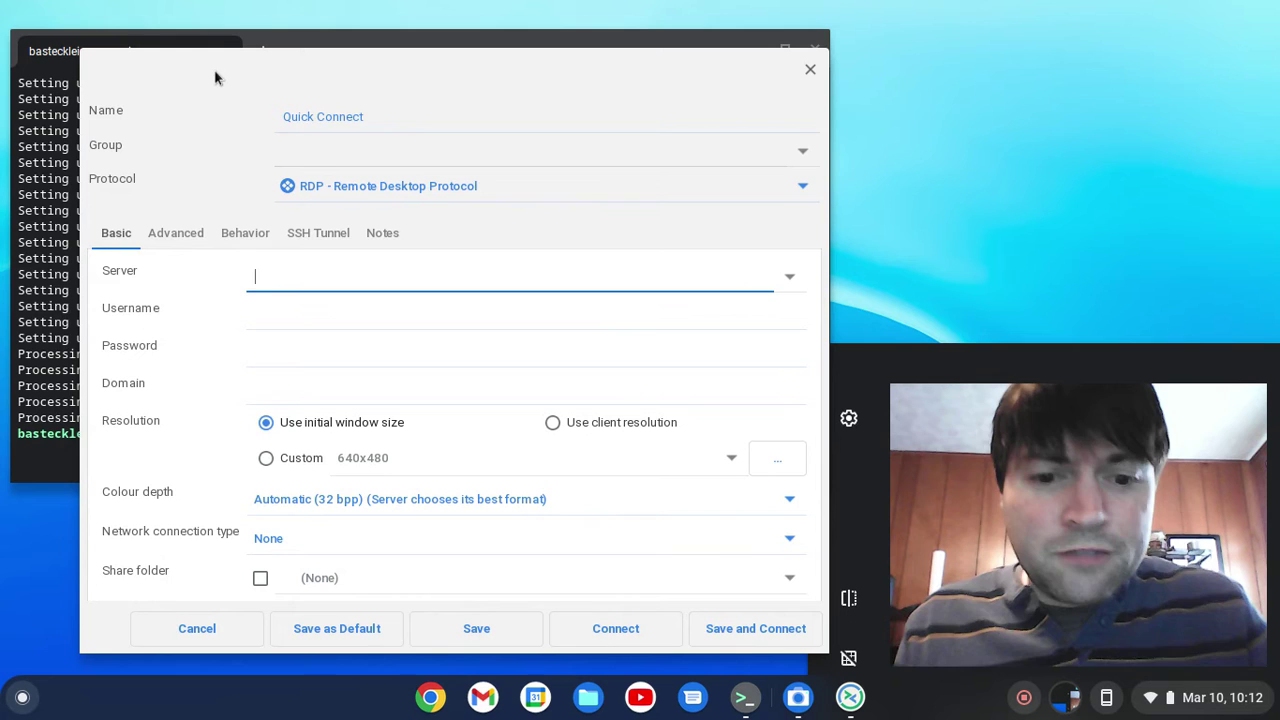
# - Fill in server 192.168.0.150, the account e-mail as username, and the account password
pyautogui.write('192.1')
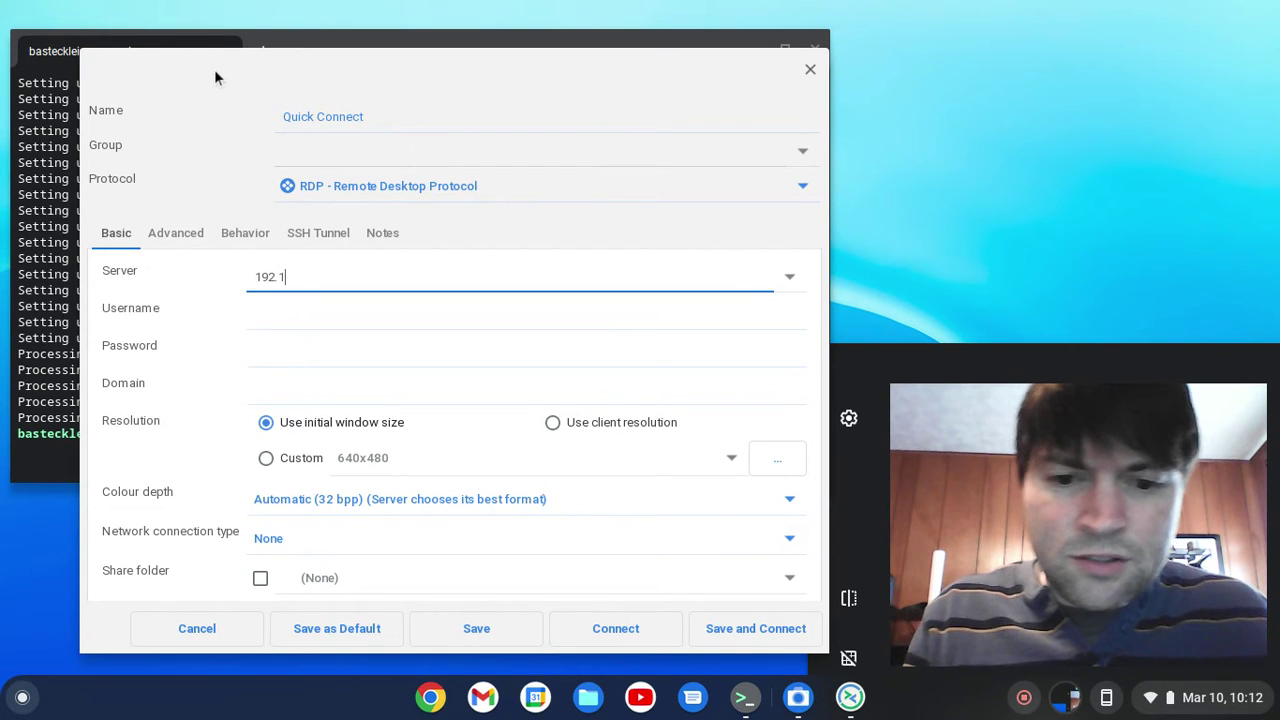
pyautogui.write('68.')
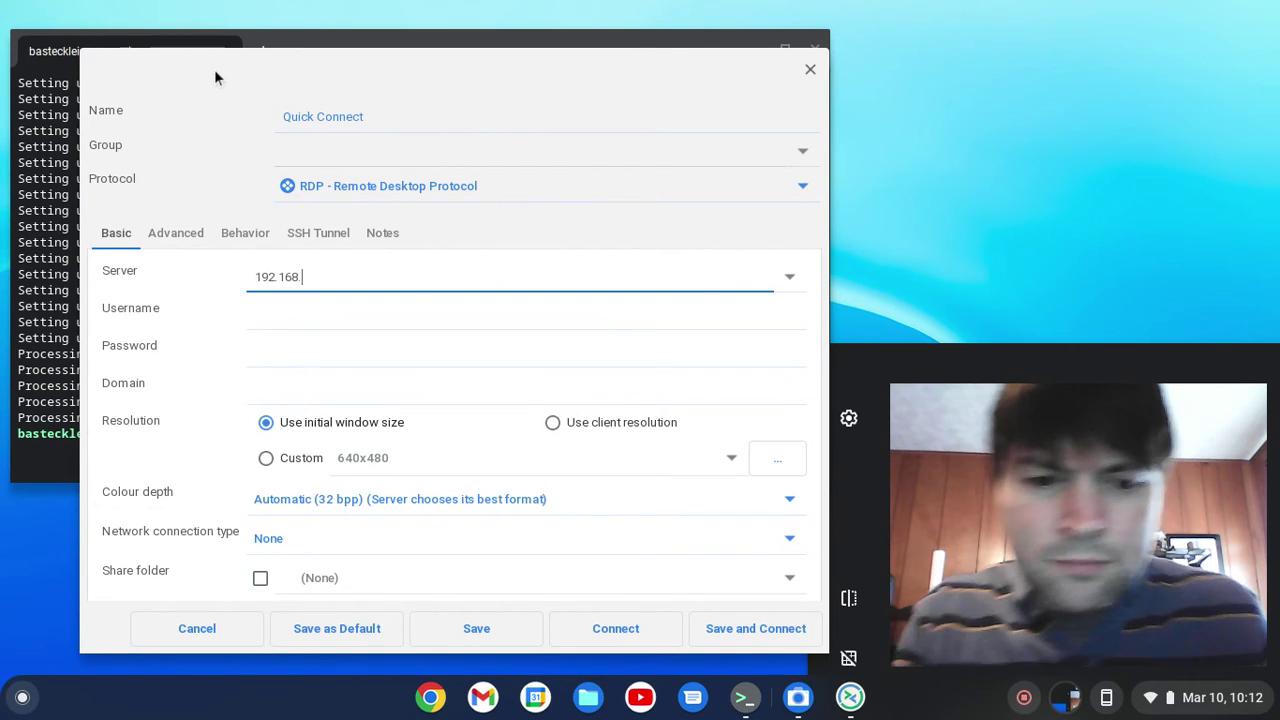
pyautogui.write('0.150')
pyautogui.press('Tab')
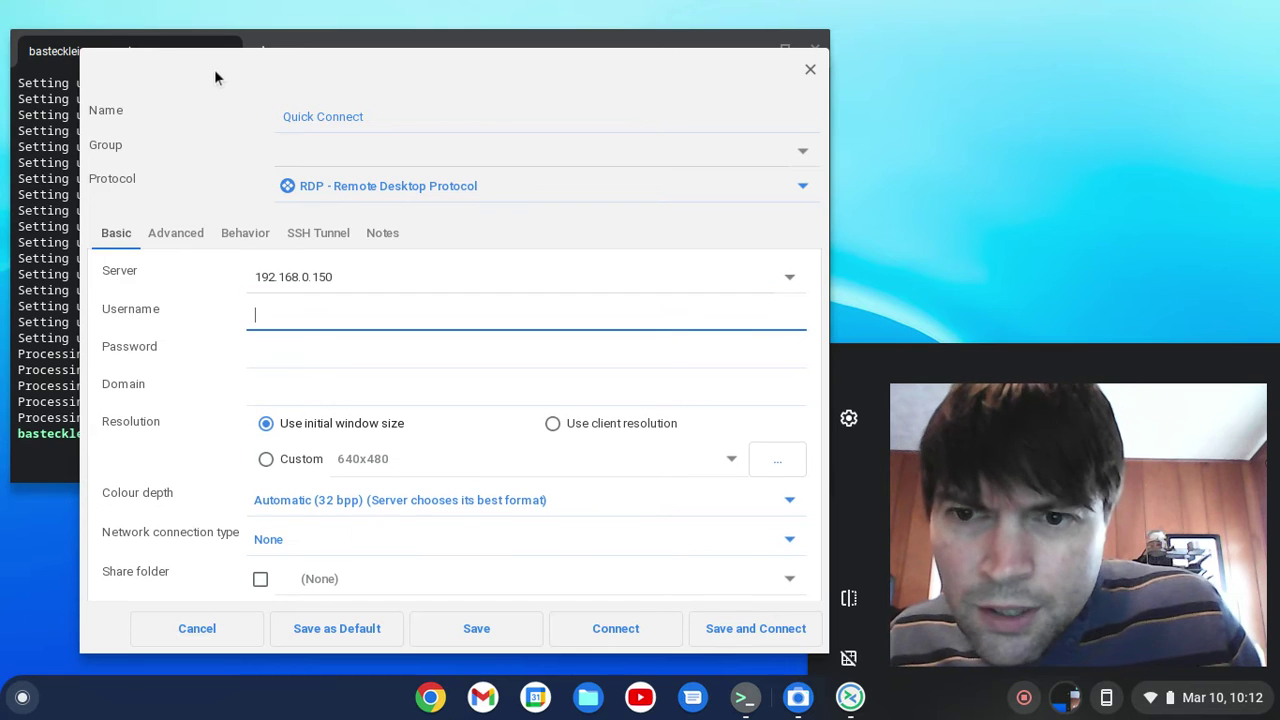
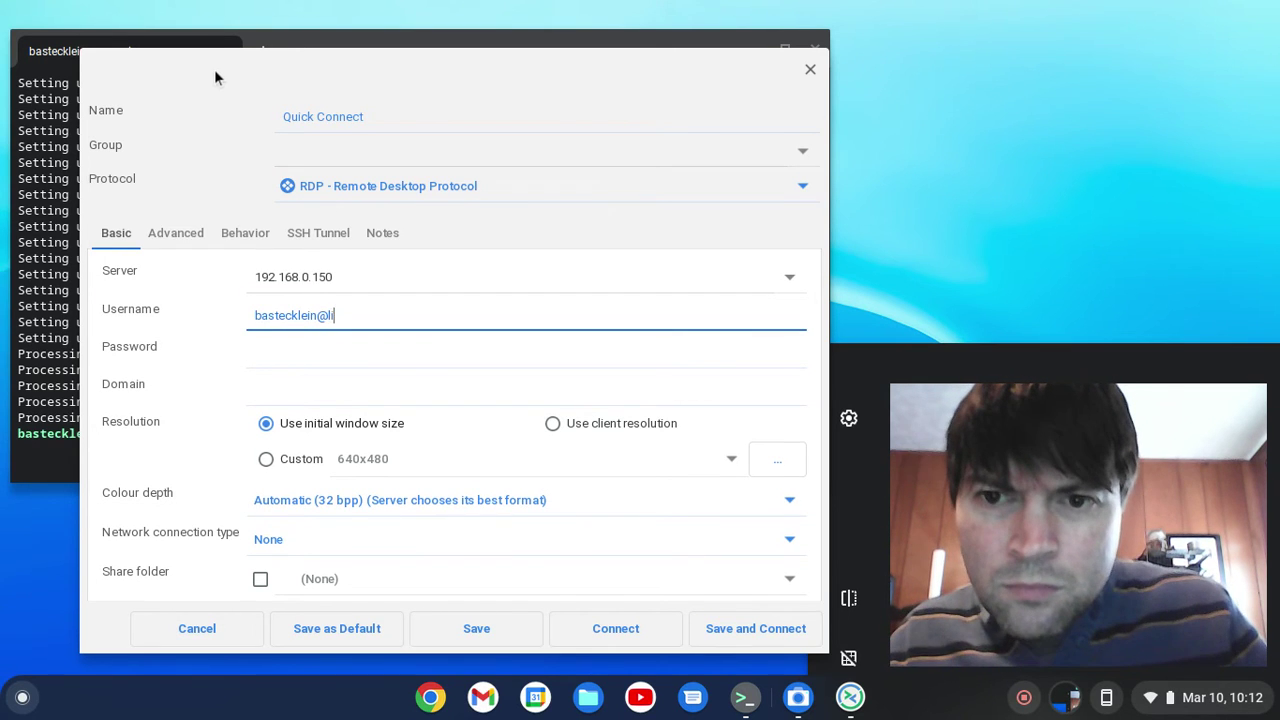
pyautogui.press('Tab')
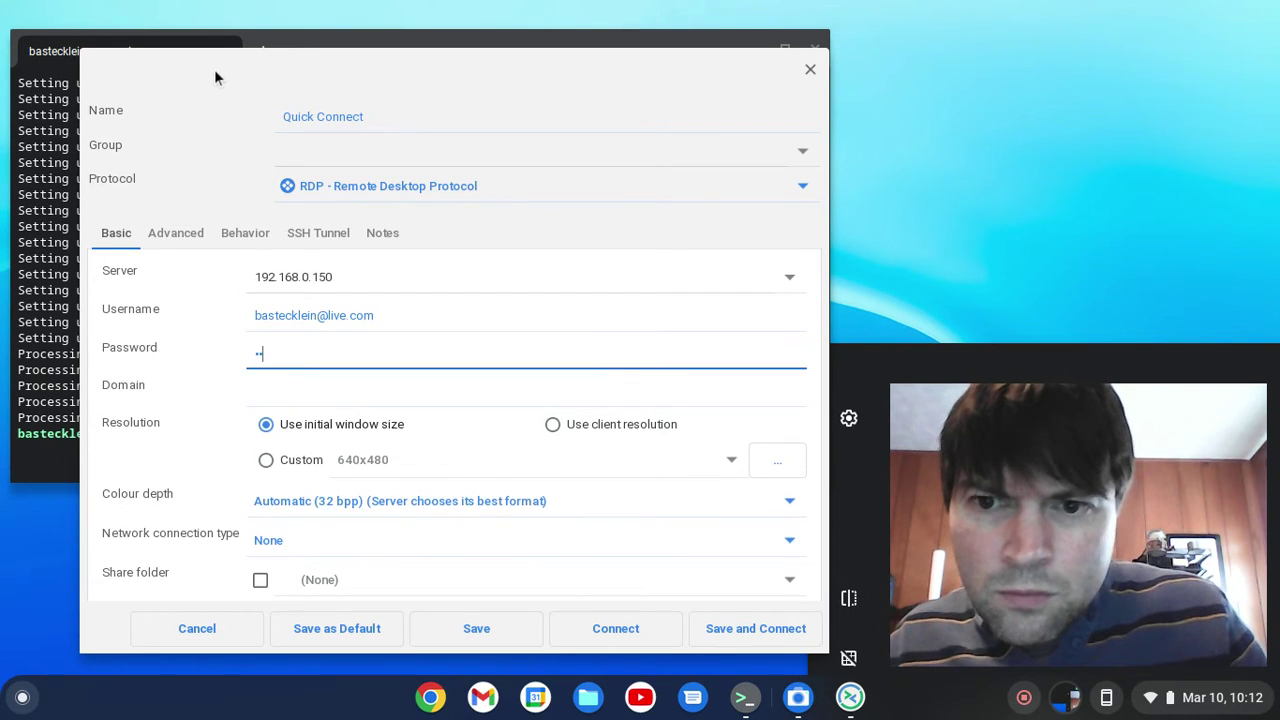
pyautogui.write('*********')
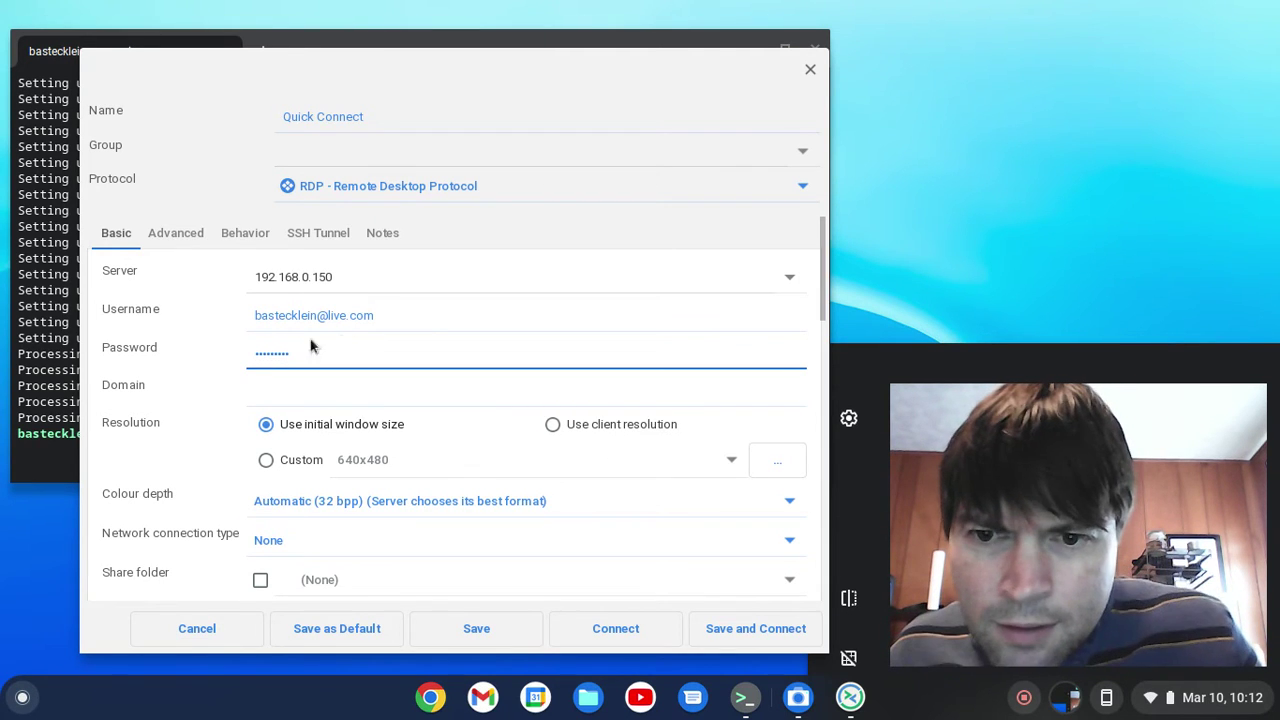
# - Save and connect, accept the remote certificate, and enlarge the Windows session window
pyautogui.click(726, 638)
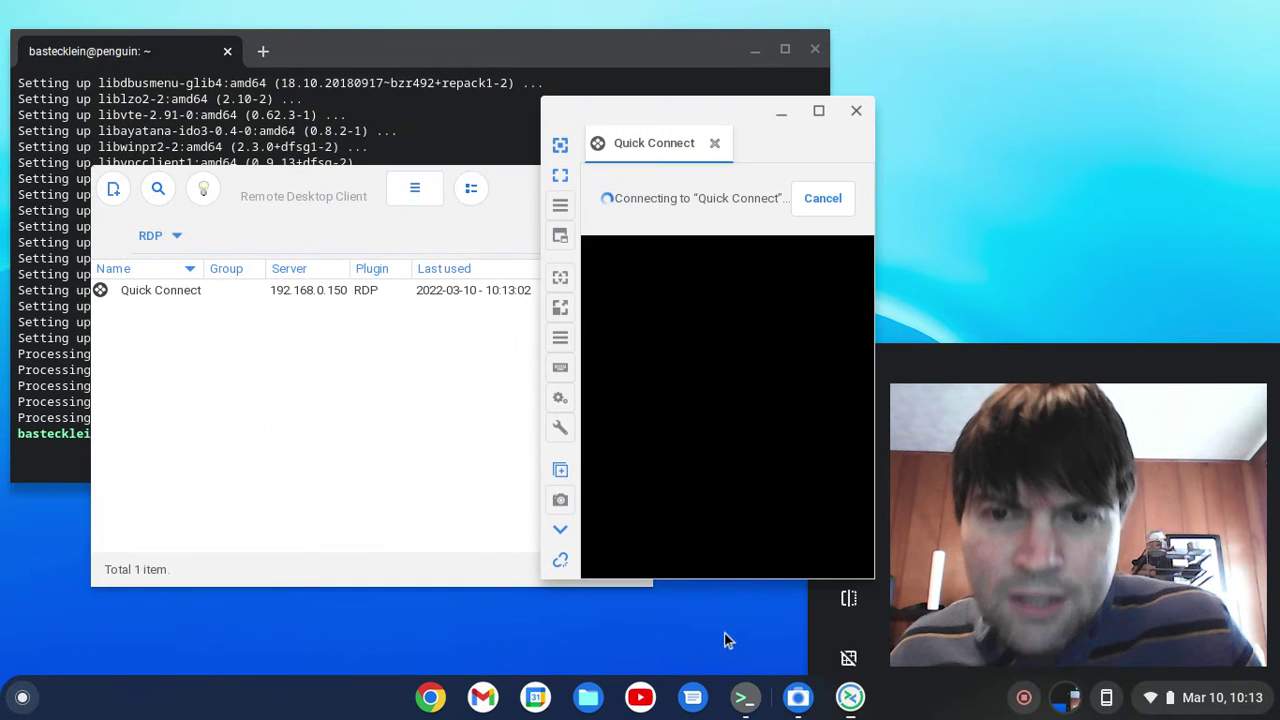
pyautogui.moveTo(730, 112); pyautogui.dragTo(380, 114)
pyautogui.click(292, 346)
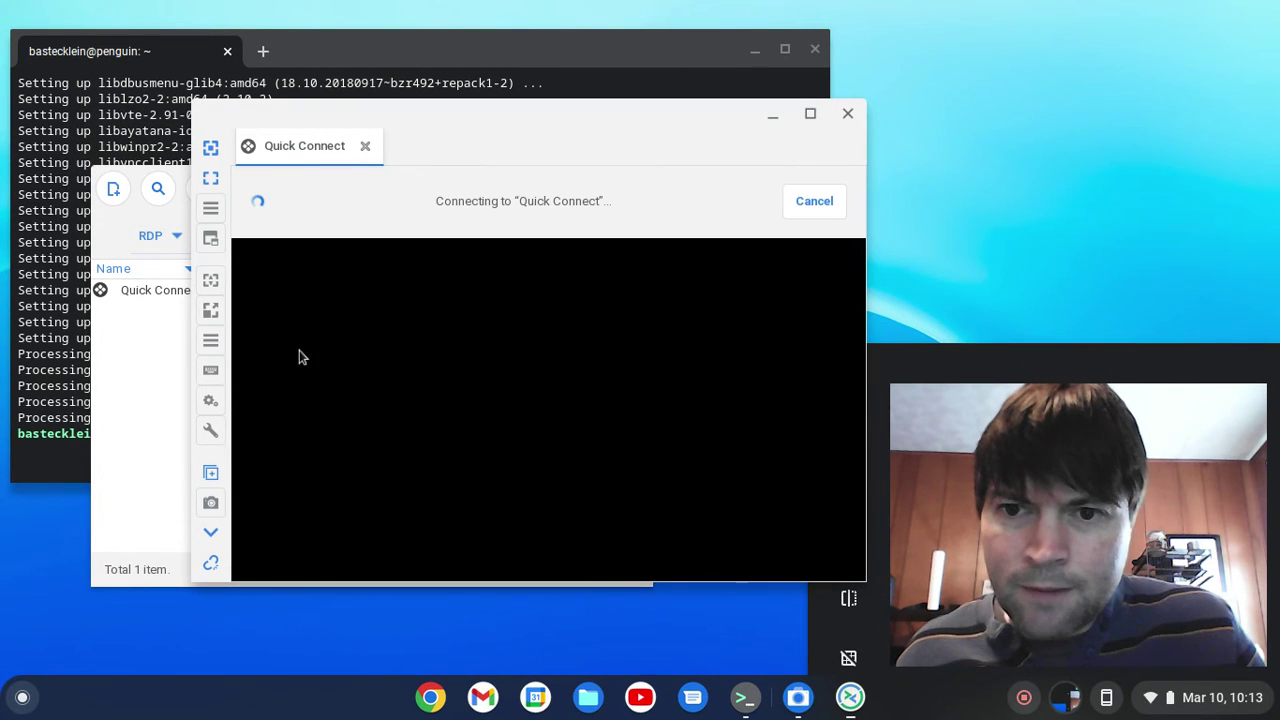
pyautogui.moveTo(500, 130); pyautogui.dragTo(314, 57)
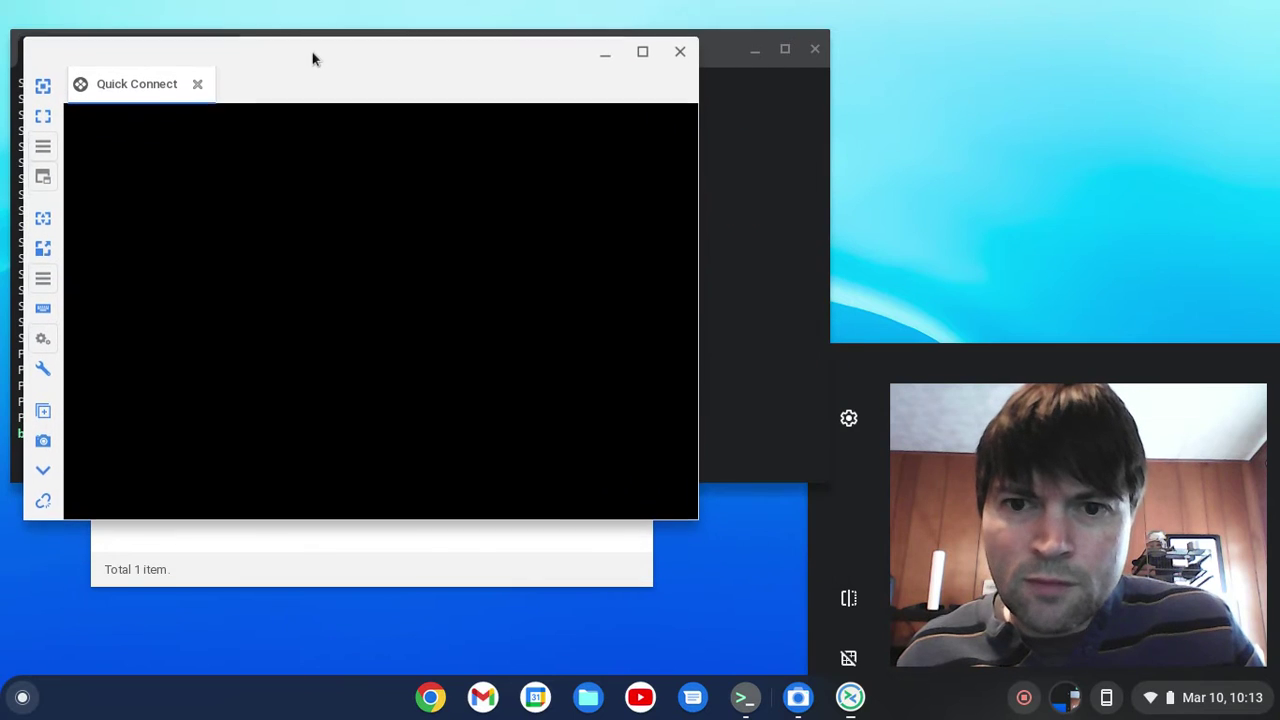
pyautogui.click(497, 110)
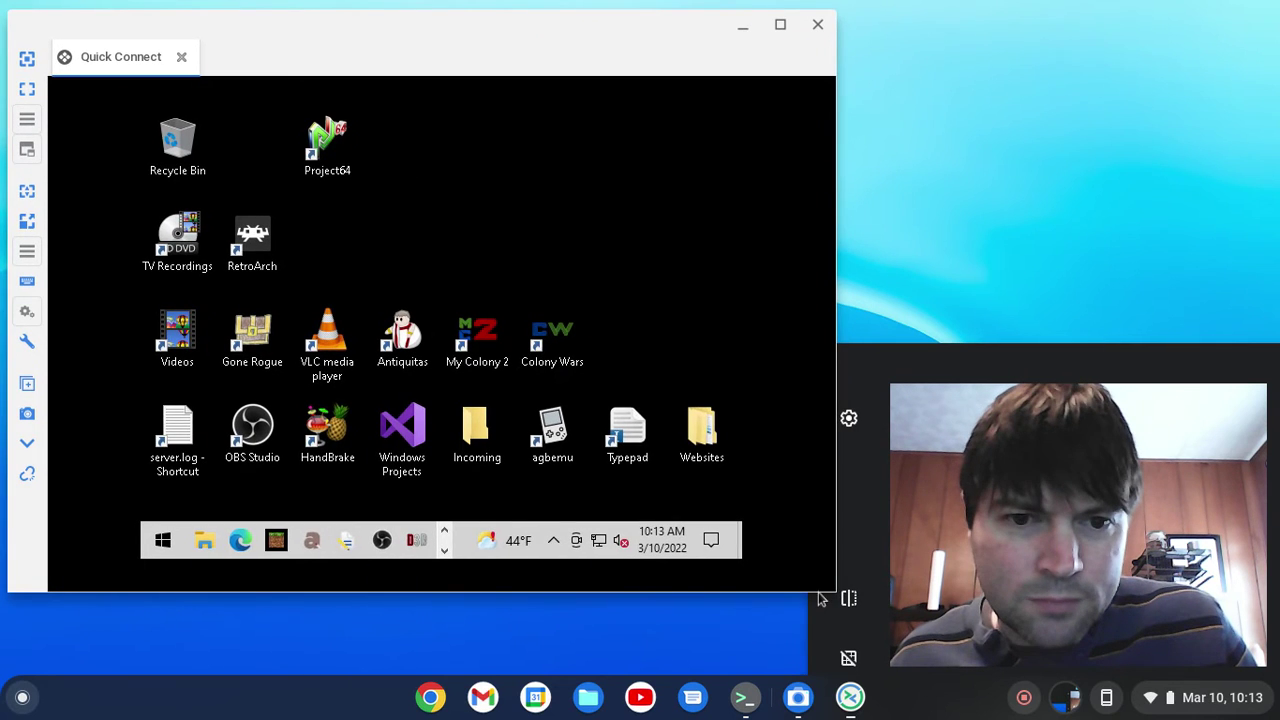
pyautogui.moveTo(843, 594); pyautogui.dragTo(983, 625)
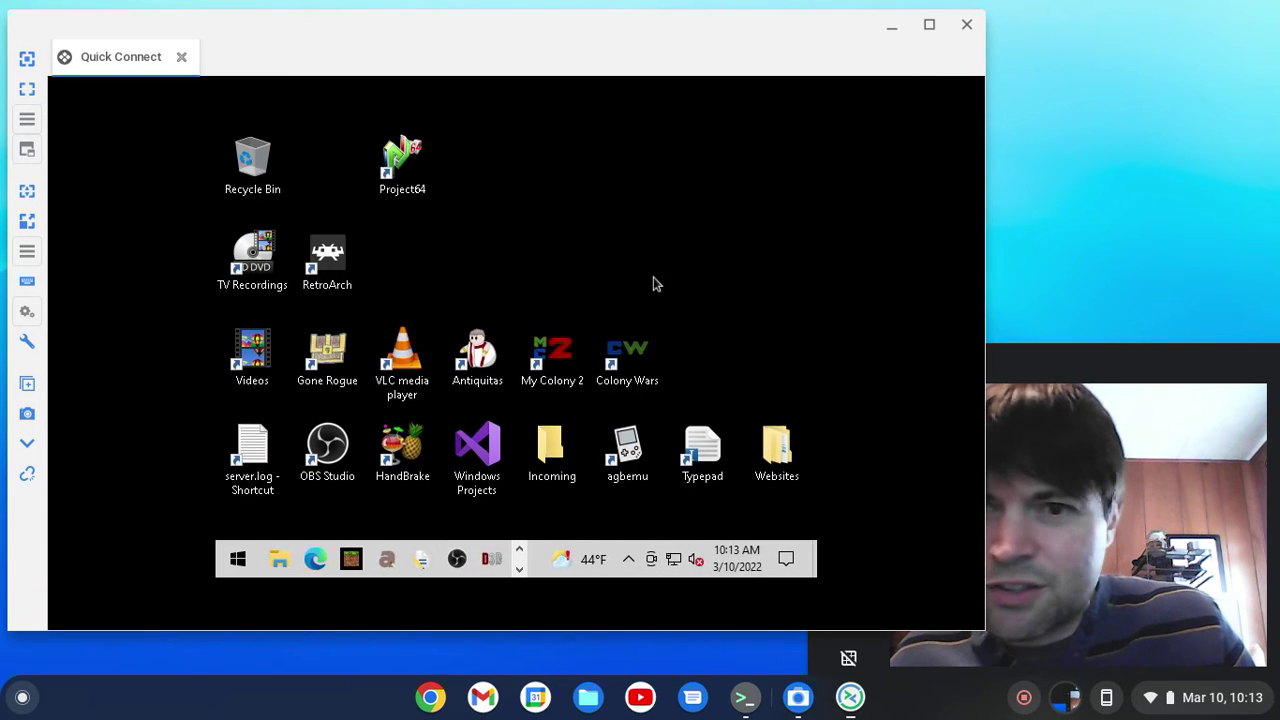
# - Turn on dynamic resolution so the remote Windows 10 desktop fits the window, then check This PC
pyautogui.rightClick(577, 199)
pyautogui.click(439, 212)
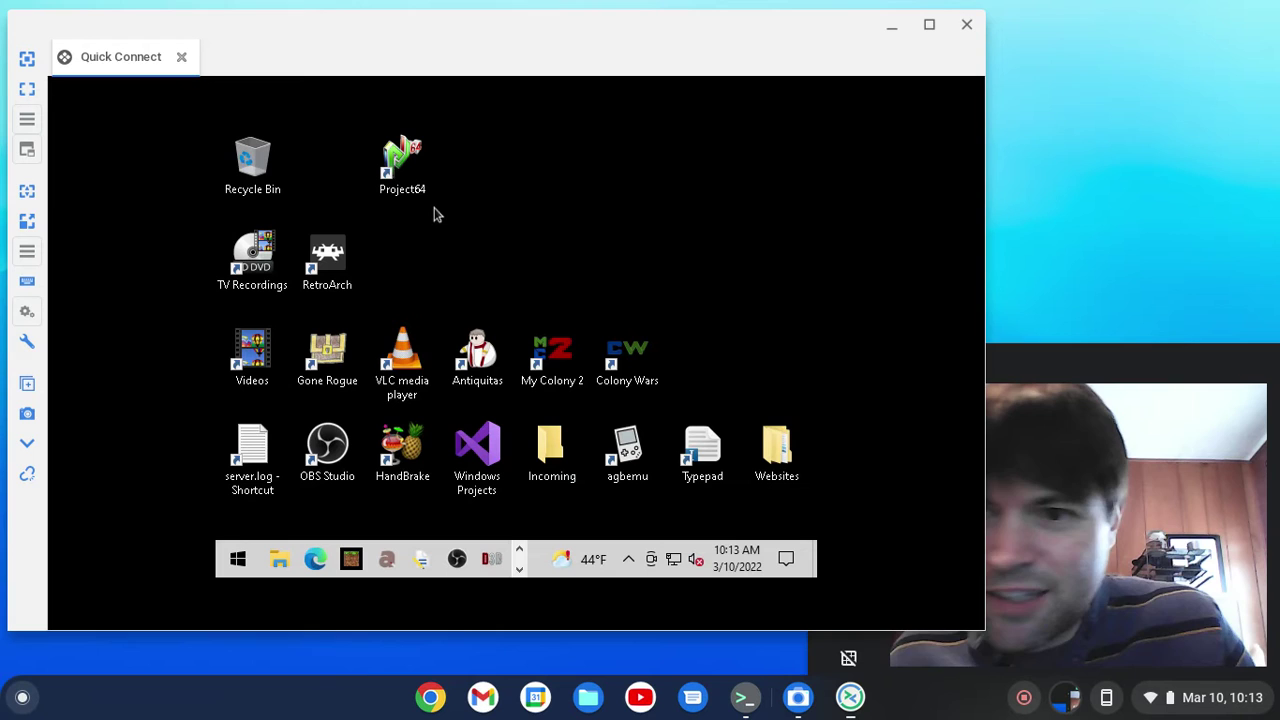
pyautogui.click(30, 190)
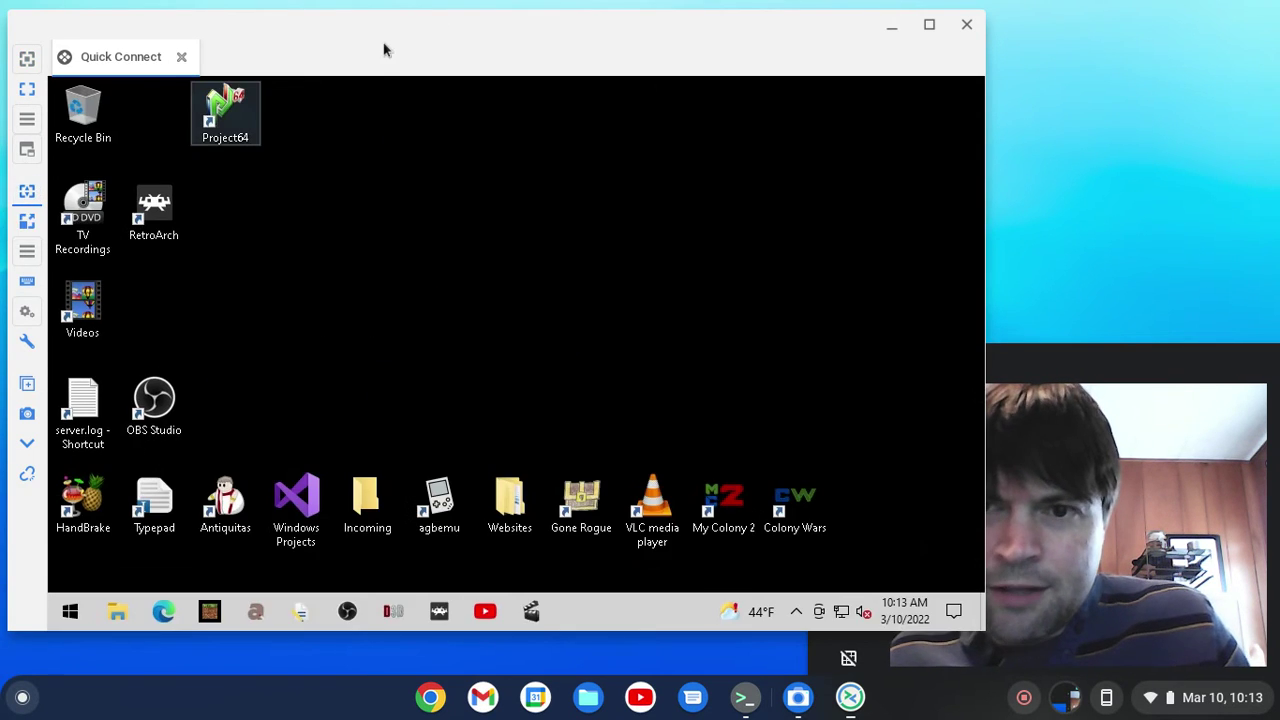
pyautogui.moveTo(383, 49); pyautogui.dragTo(404, 42)
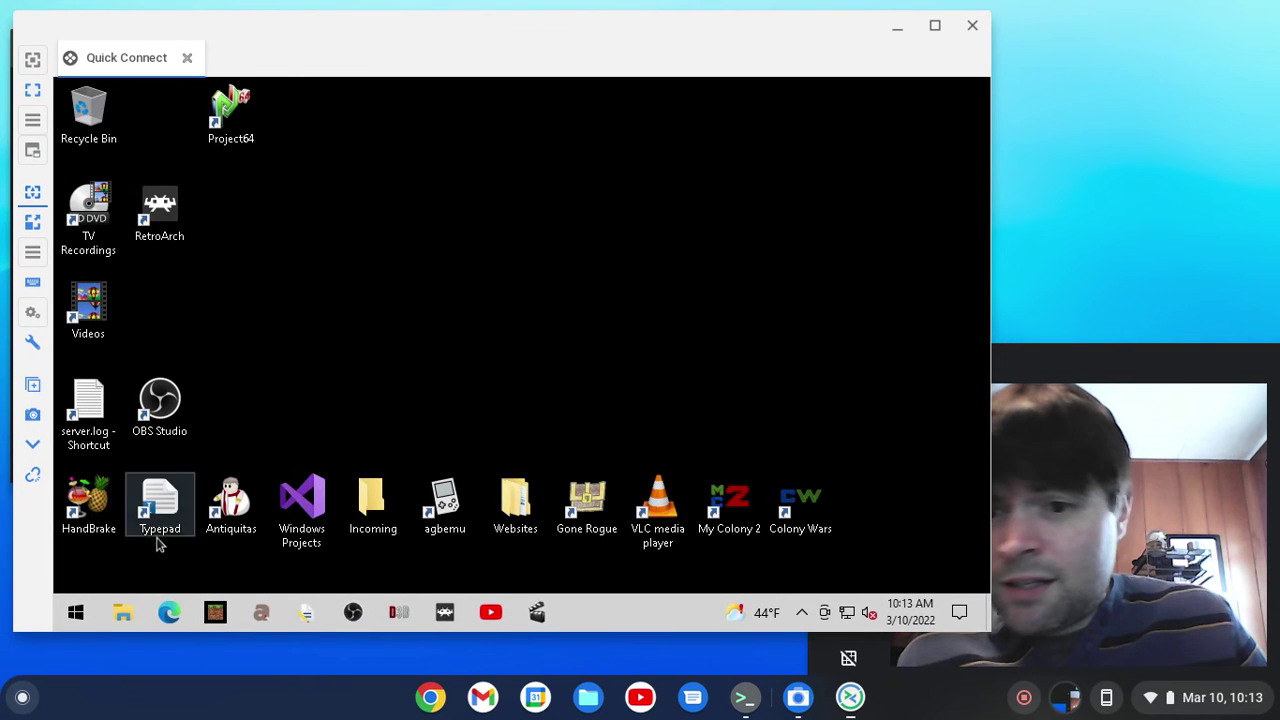
pyautogui.click(123, 611)
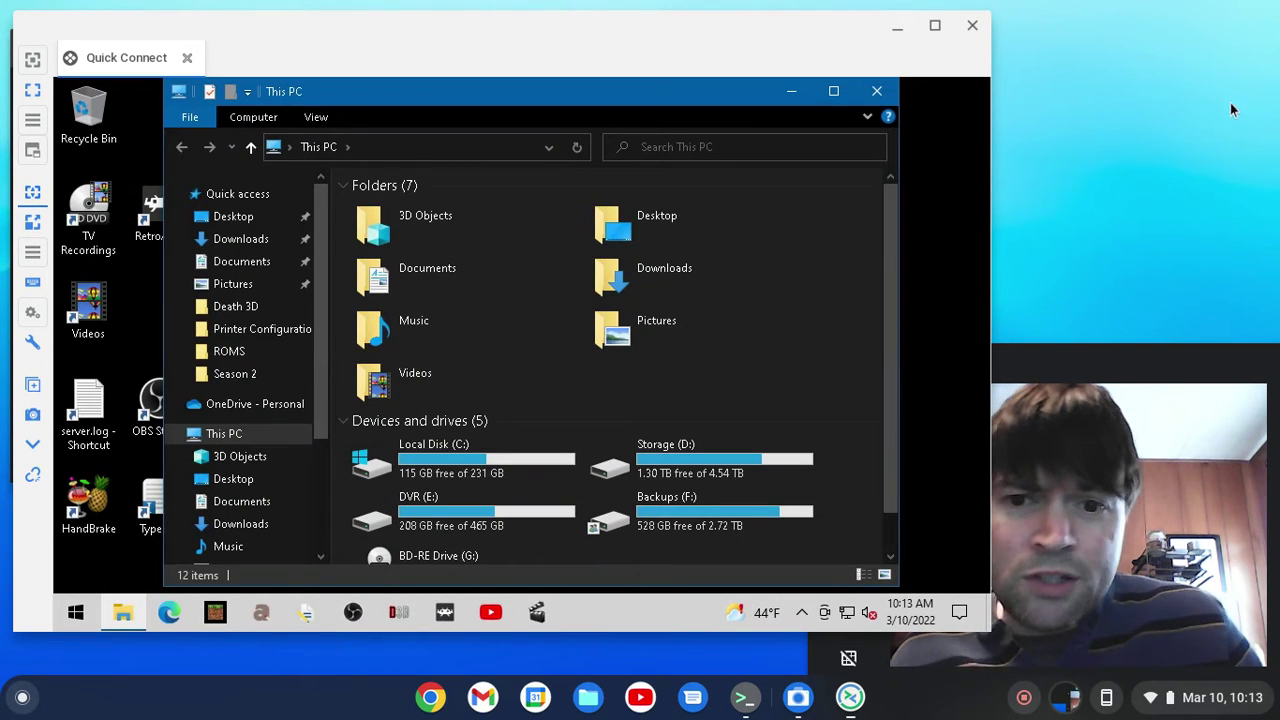
pyautogui.click(888, 92)
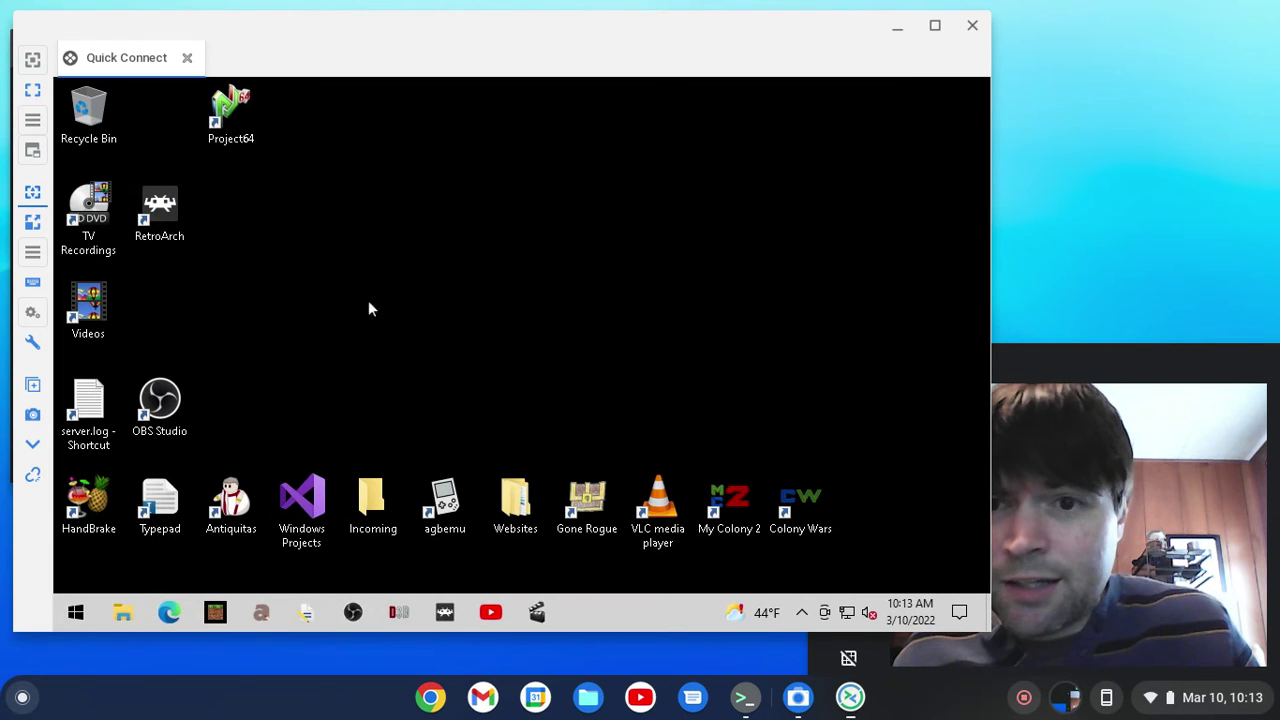
pyautogui.rightClick(389, 221)
pyautogui.click(348, 262)
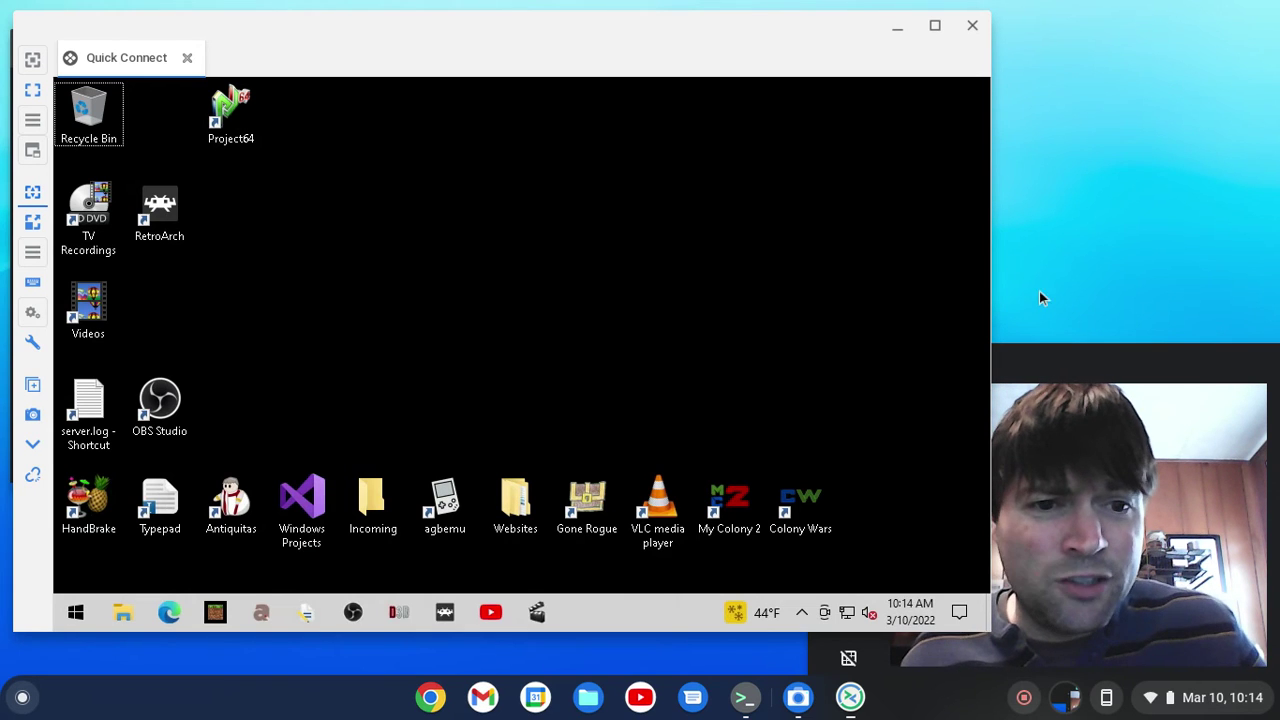
pyautogui.click(1041, 362)
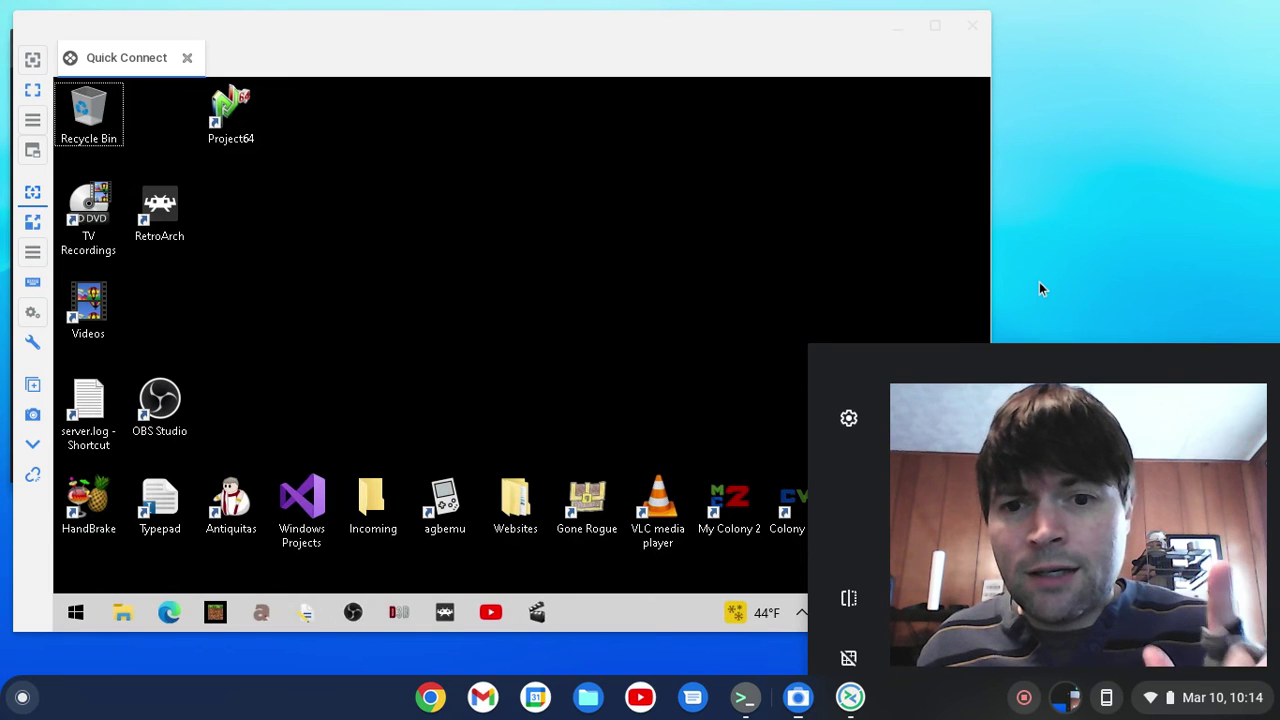
pyautogui.click(800, 262)
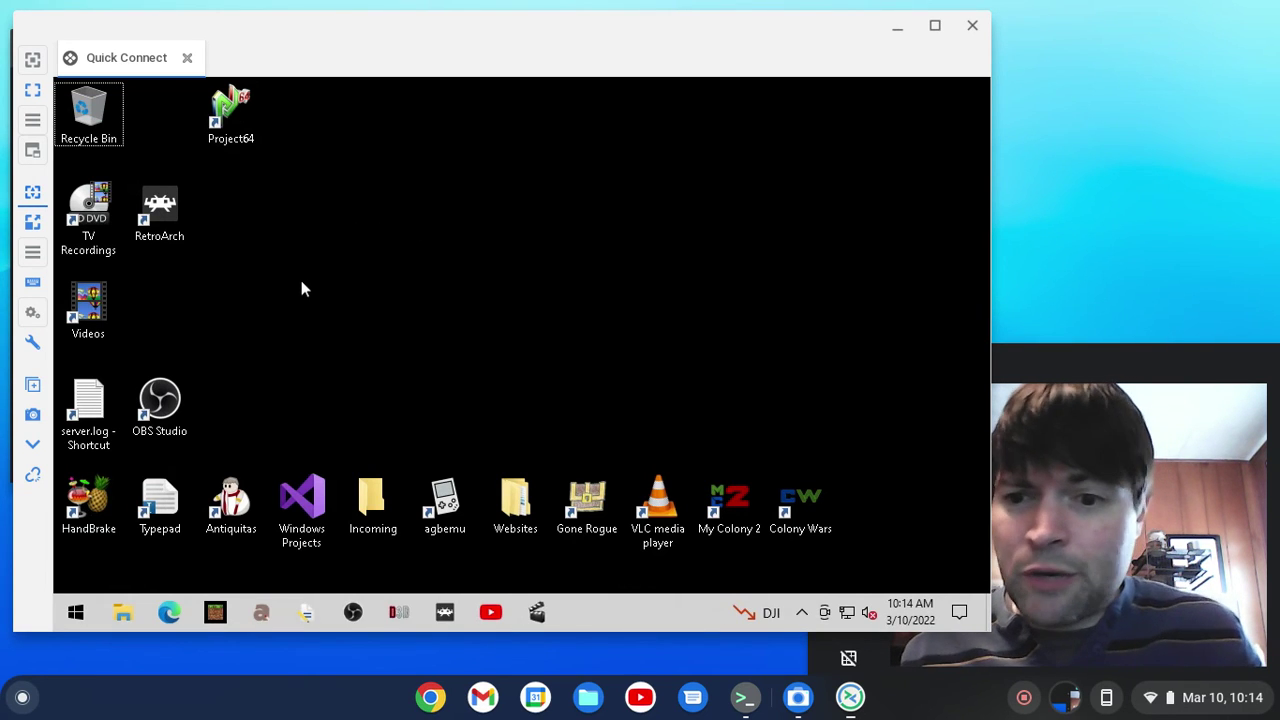
pyautogui.click(75, 612)
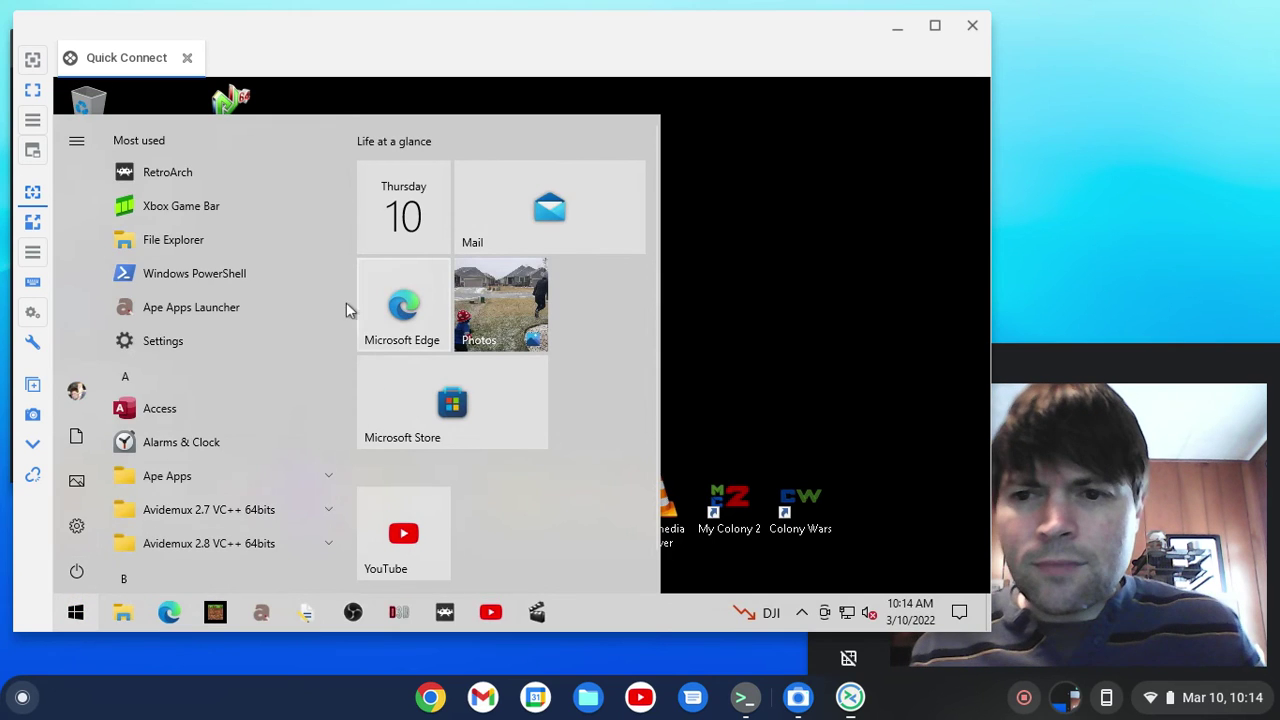
pyautogui.click(77, 528)
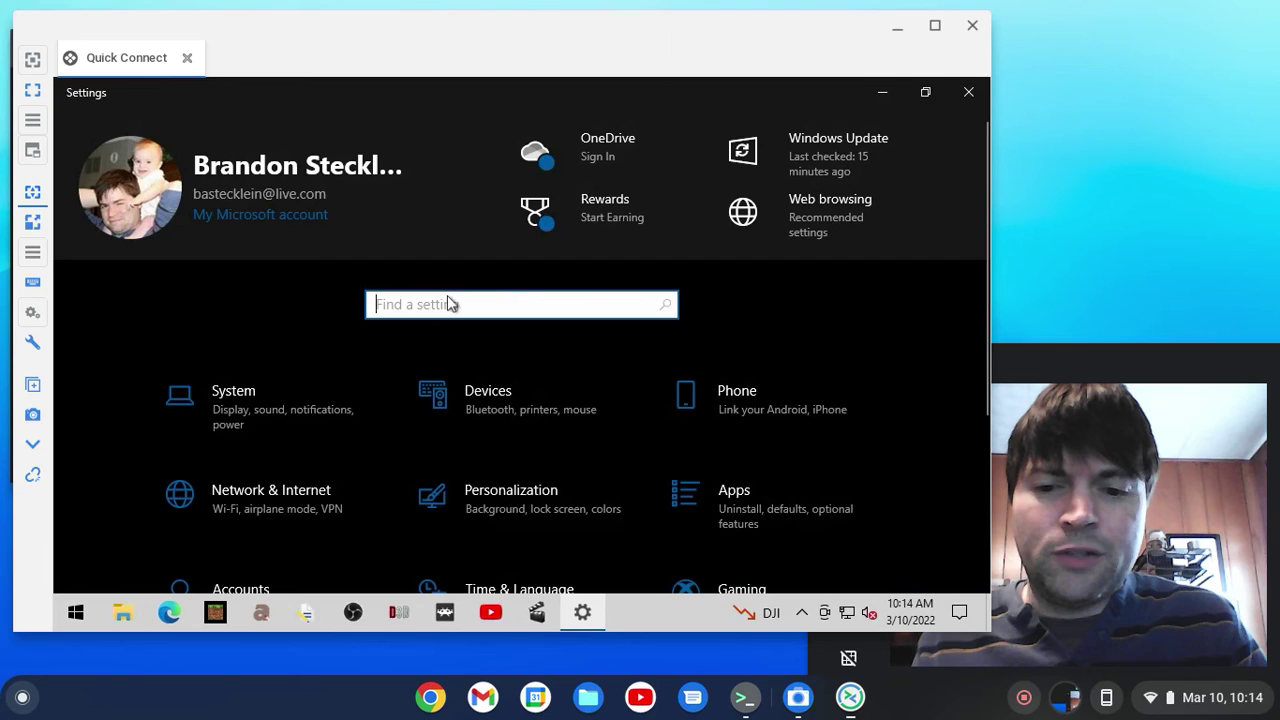
pyautogui.write('remote')
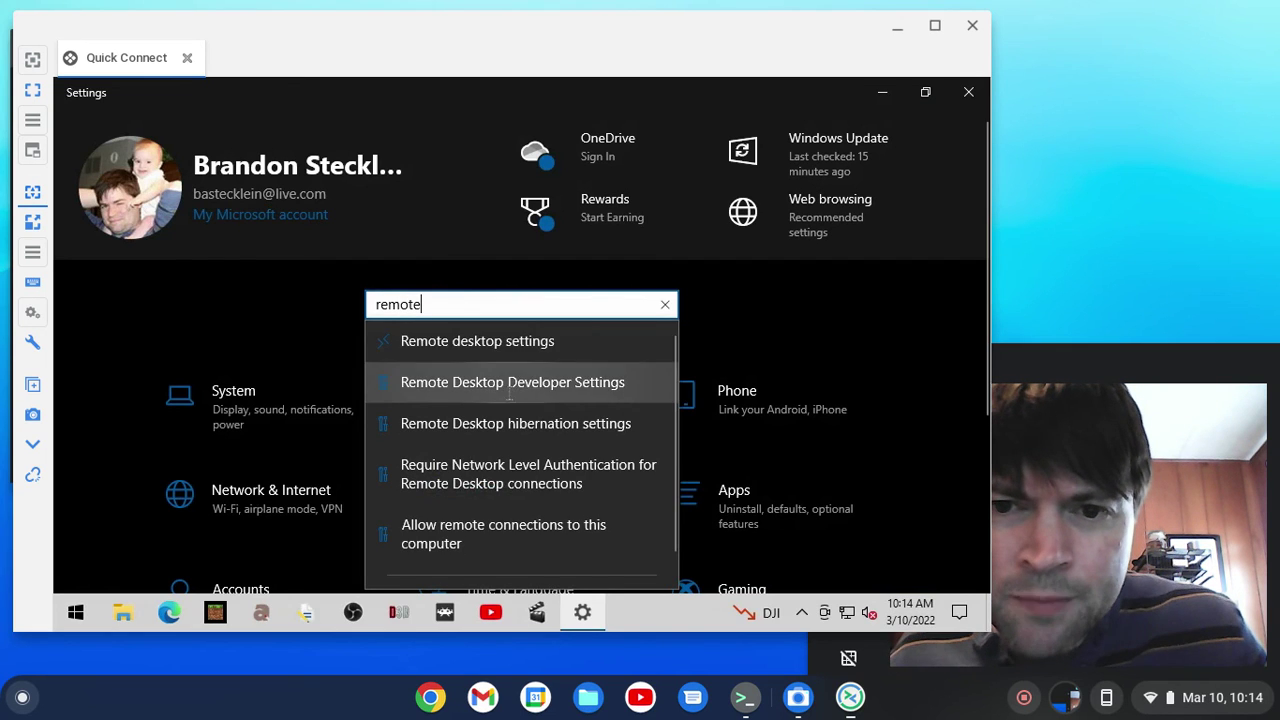
pyautogui.click(505, 341)
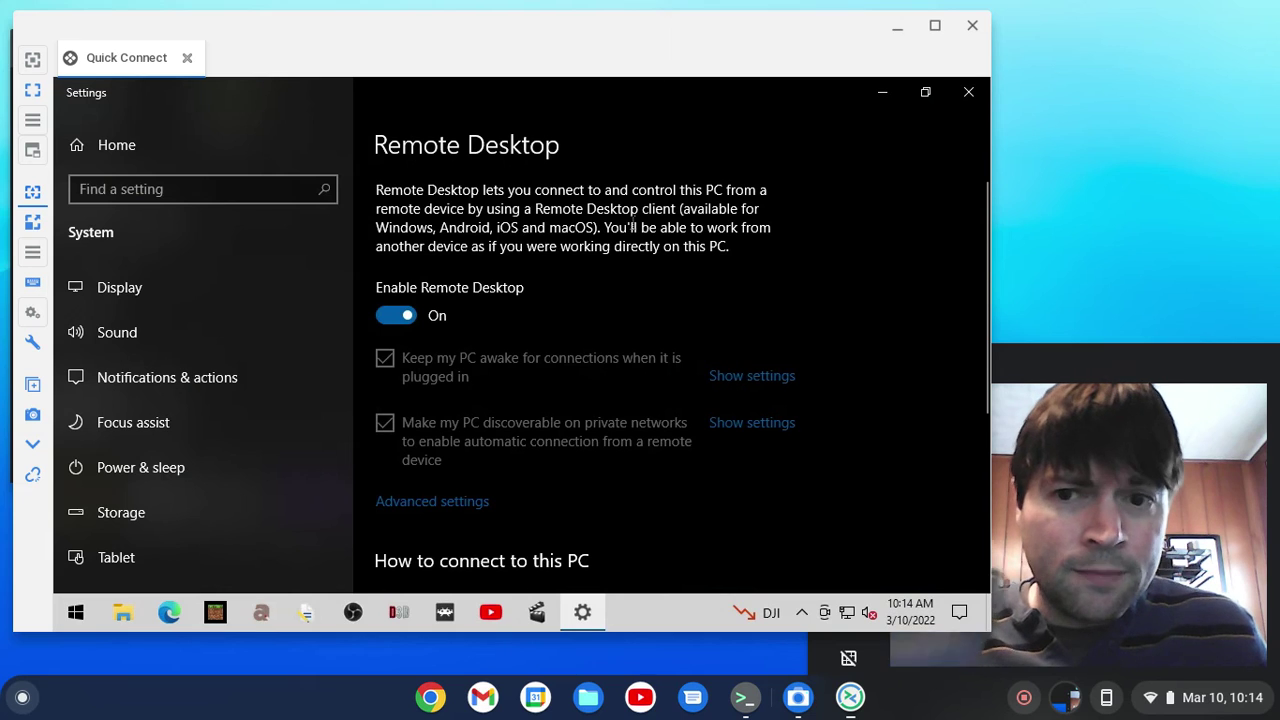
pyautogui.click(979, 87)
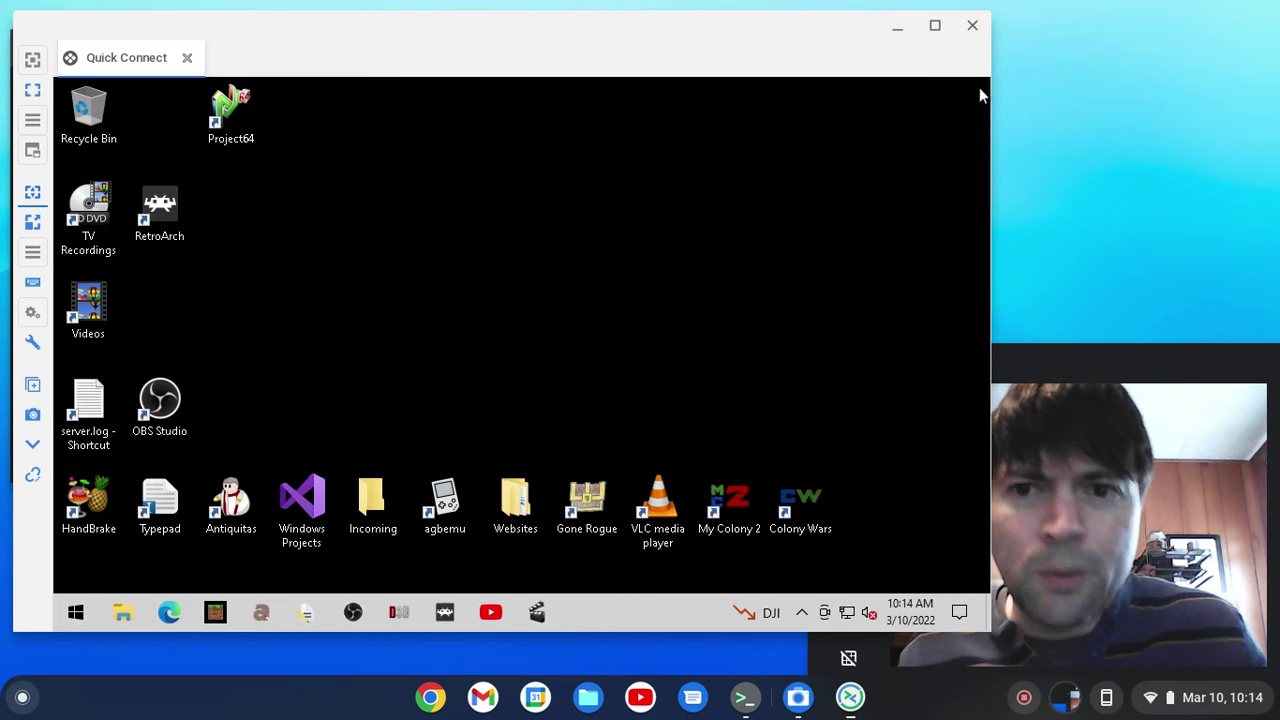
pyautogui.click(1169, 352)
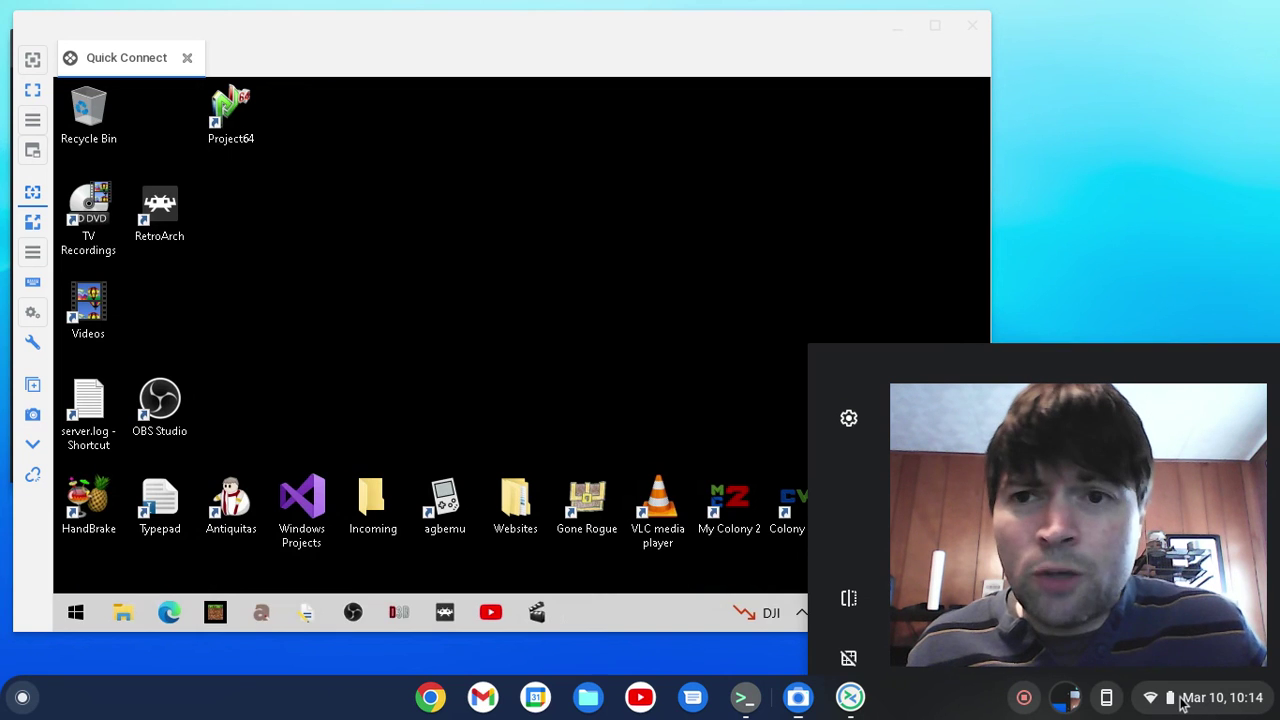